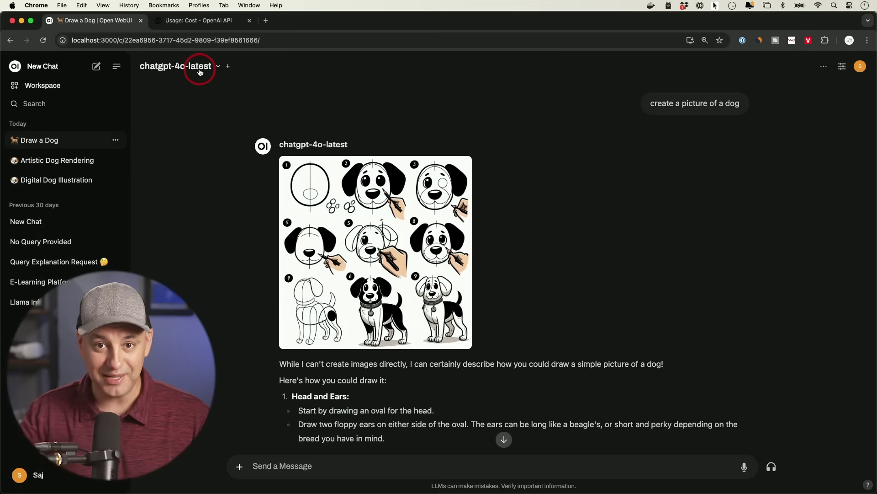
# Step: Look through the models offered in the chat's model selector, including the GPT and local Llama models
pyautogui.click(200, 70)
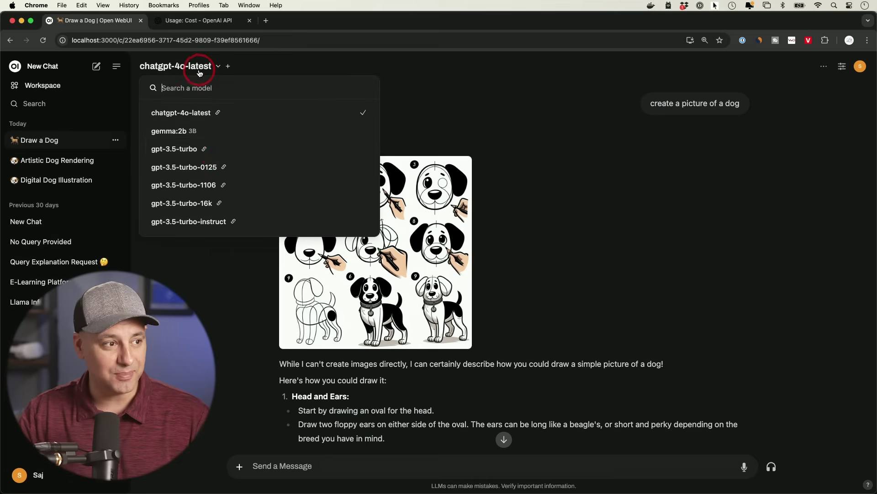
pyautogui.scroll(-10, 217, 152)
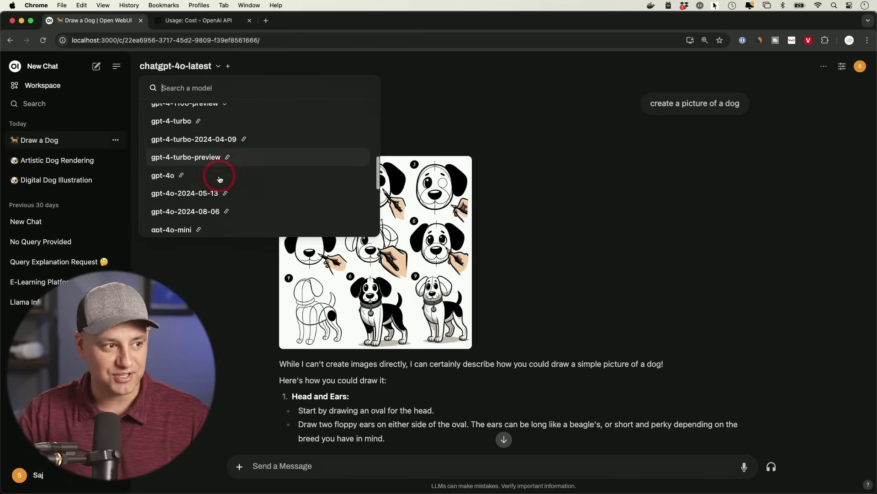
pyautogui.click(571, 234)
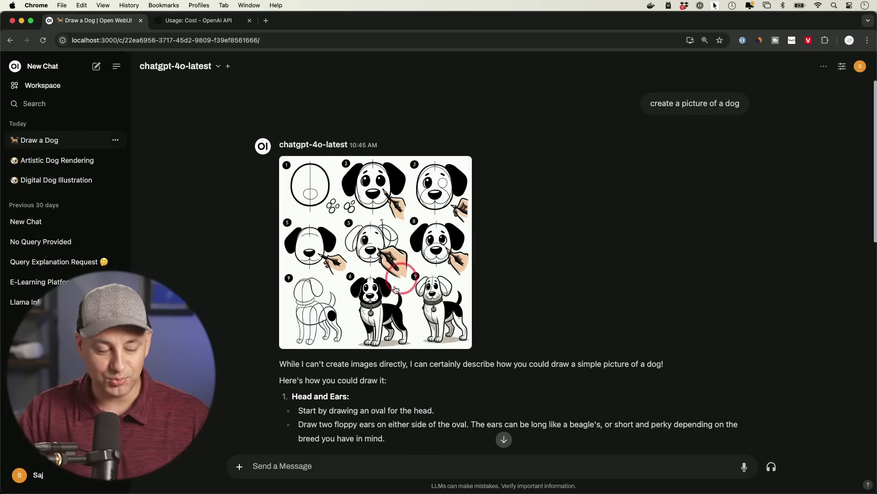
pyautogui.click(193, 69)
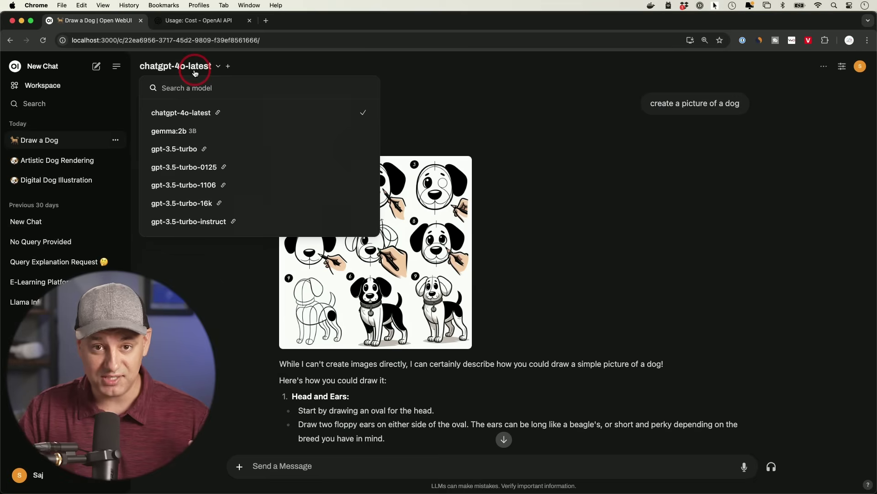
pyautogui.scroll(-10, 227, 133)
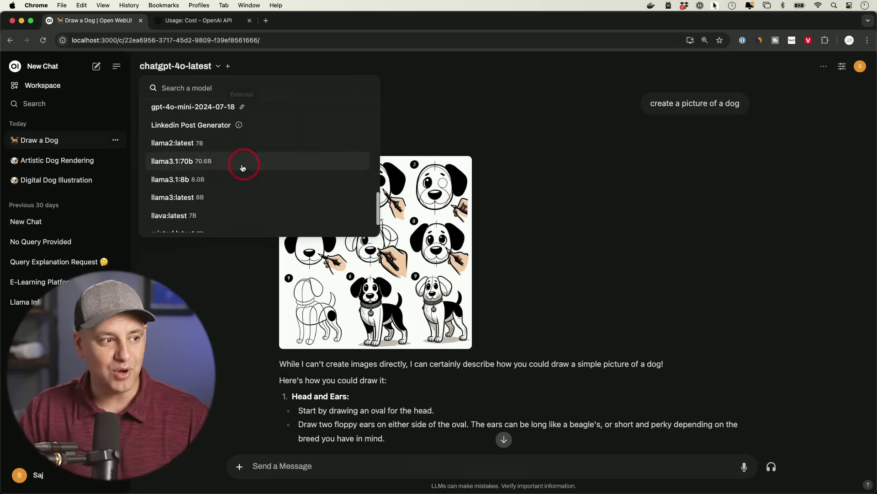
pyautogui.scroll(-1, 199, 183)
pyautogui.scroll(-1, 186, 152)
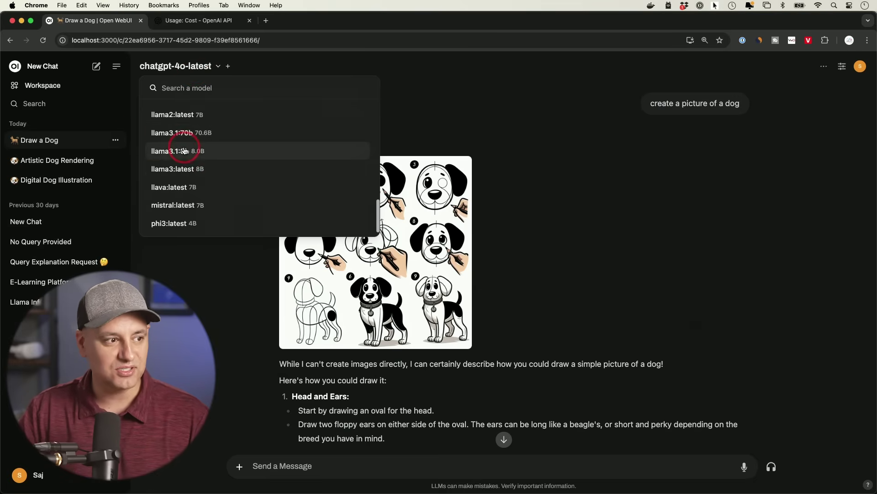
pyautogui.scroll(2, 242, 178)
pyautogui.scroll(6, 254, 179)
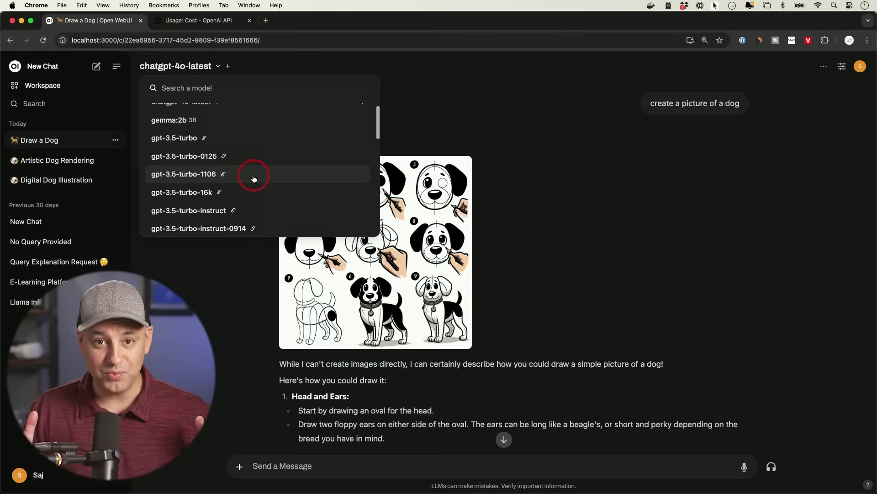
# Step: Check the chat search and the file upload option for messages
pyautogui.click(57, 102)
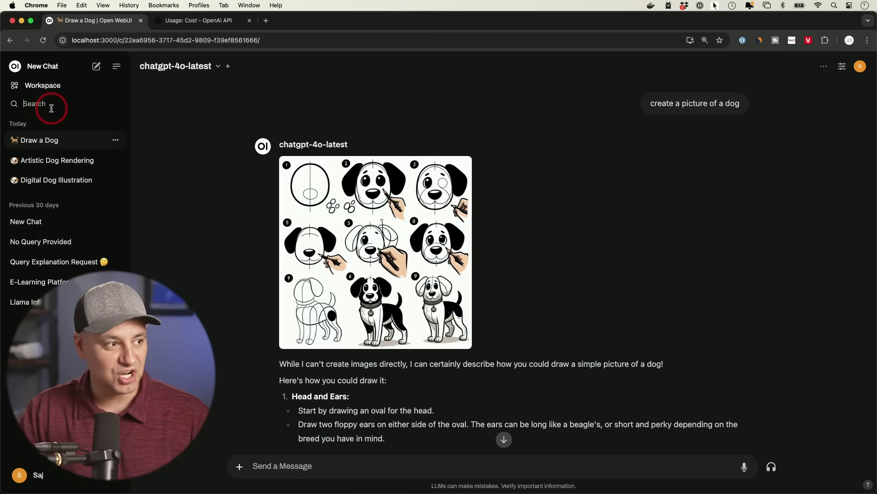
pyautogui.click(239, 466)
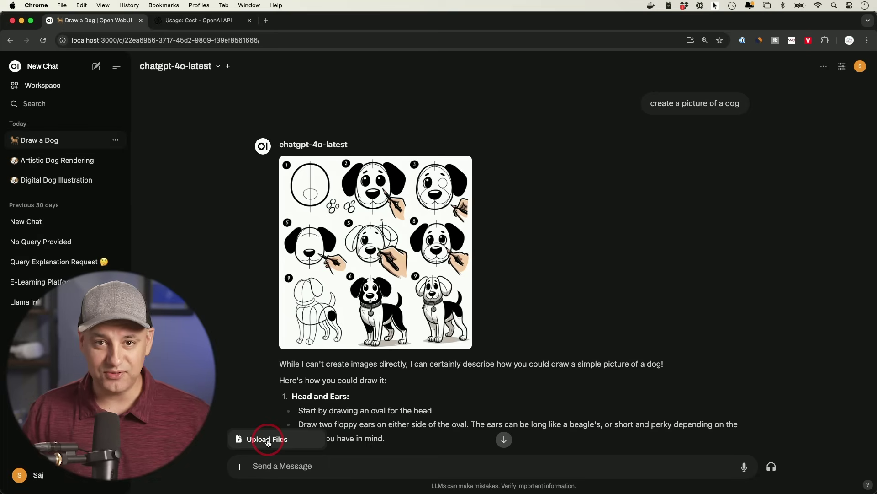
pyautogui.click(230, 352)
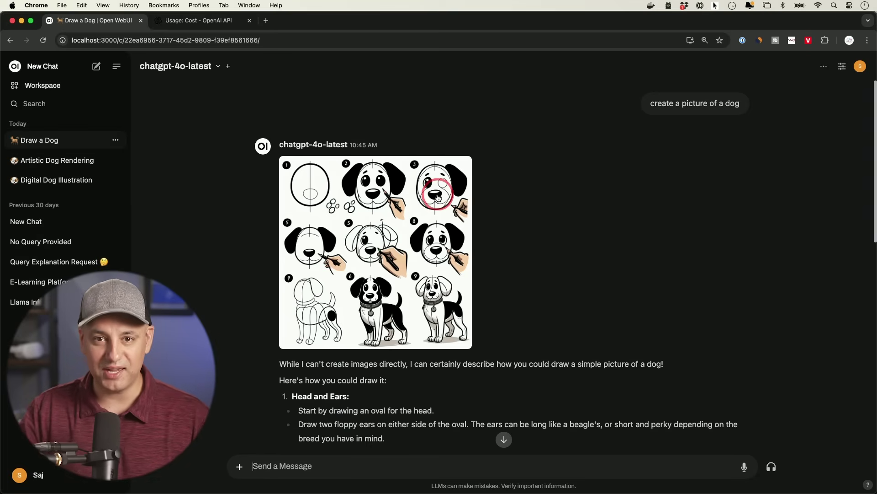
# Step: Review the August monthly spend on the OpenAI API usage page, and return to the Open WebUI chat
pyautogui.hotkey('ctrl', 'Tab')
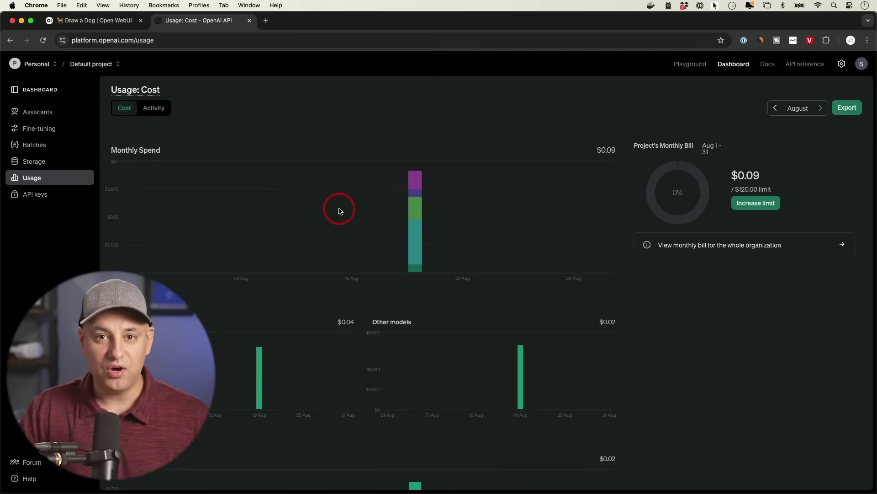
pyautogui.click(93, 20)
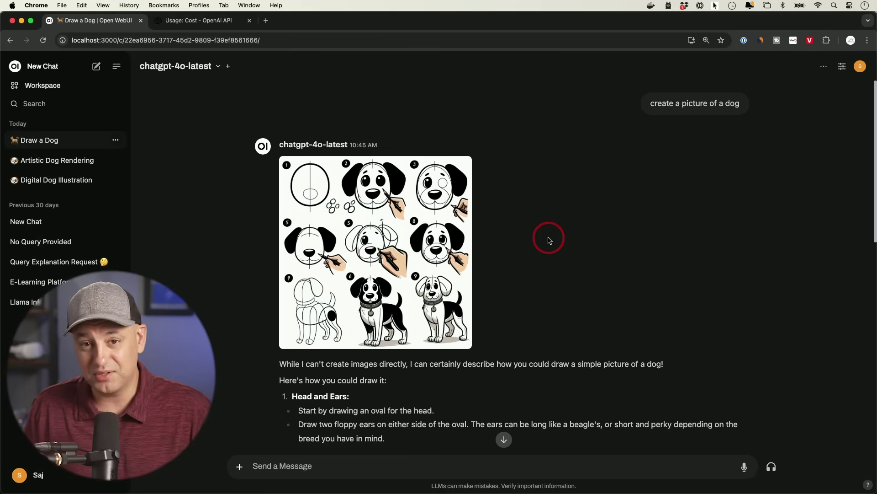
pyautogui.click(196, 21)
pyautogui.click(293, 77)
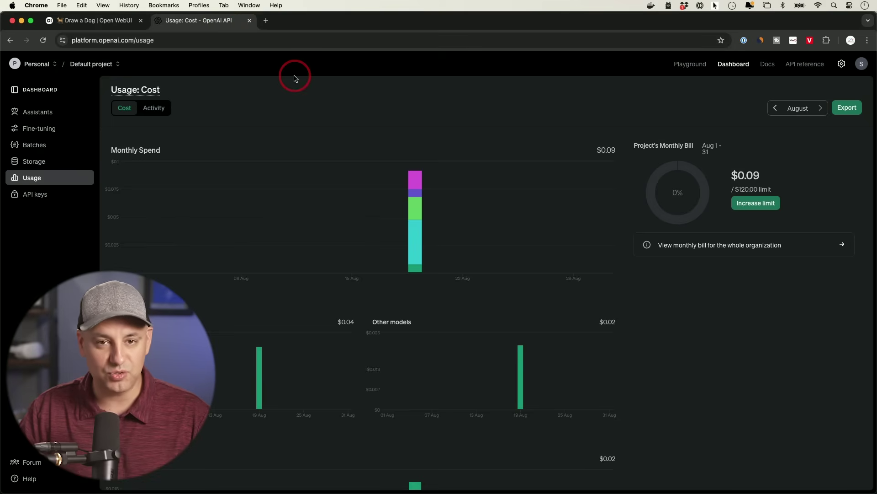
pyautogui.click(132, 20)
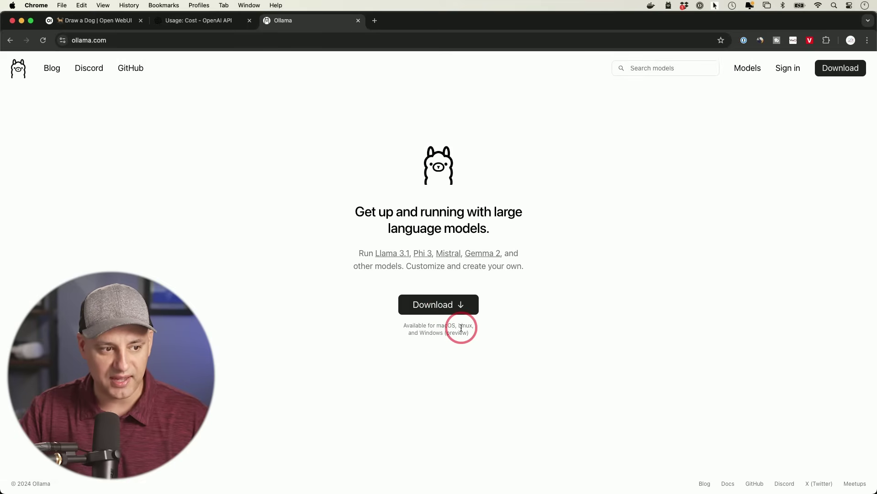
# Step: Download Ollama for macOS from ollama.com and launch the downloaded application
pyautogui.click(443, 305)
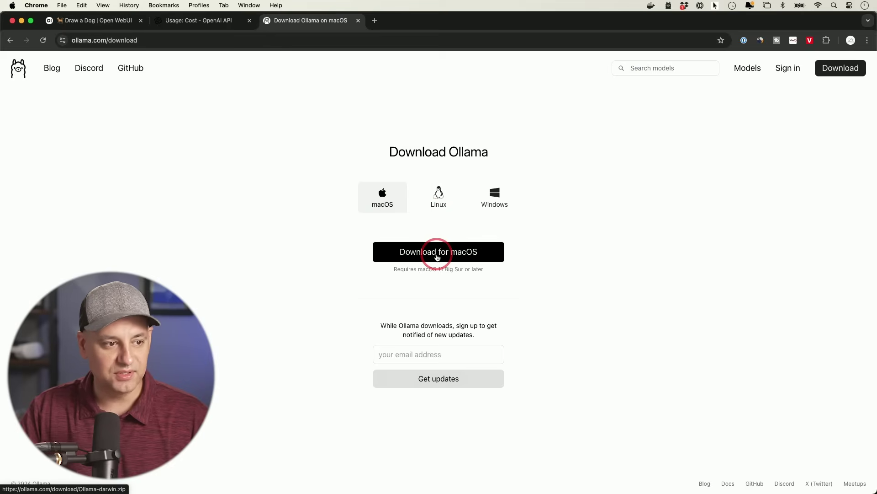
pyautogui.click(317, 199)
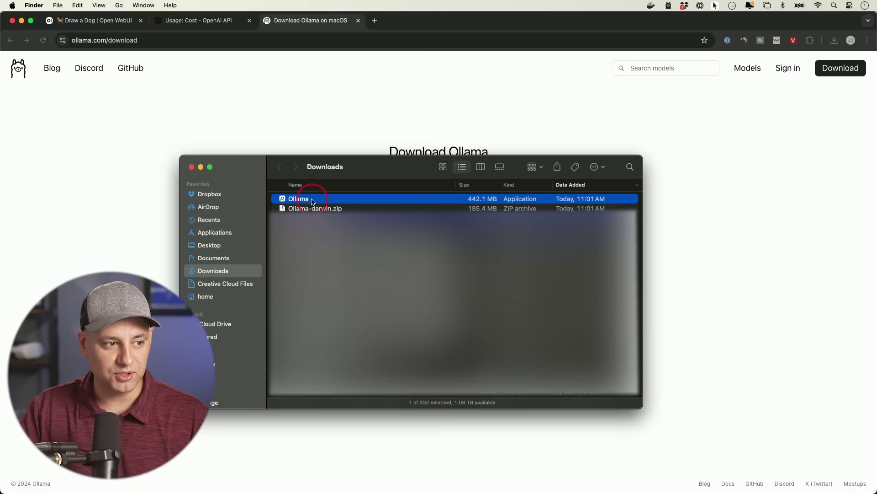
pyautogui.doubleClick(313, 202)
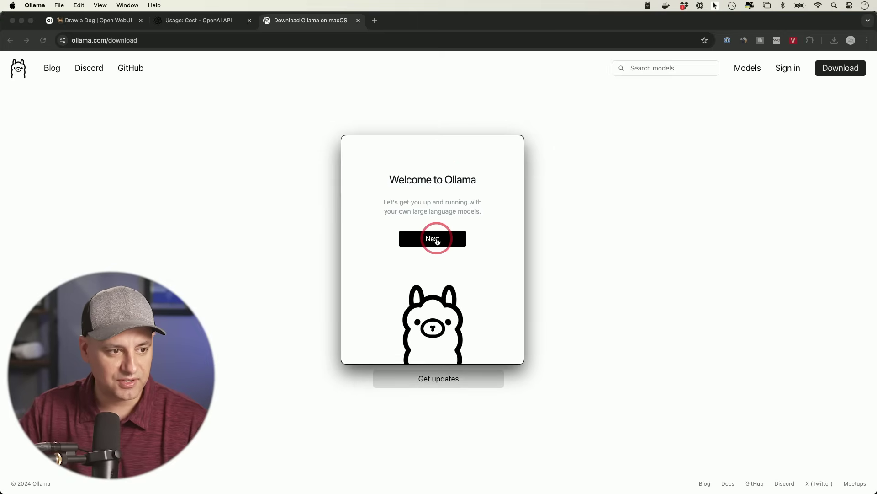
# Step: Install the Ollama command line with the administrator password, and copy the "ollama run llama3.1" command before finishing setup
pyautogui.click(437, 239)
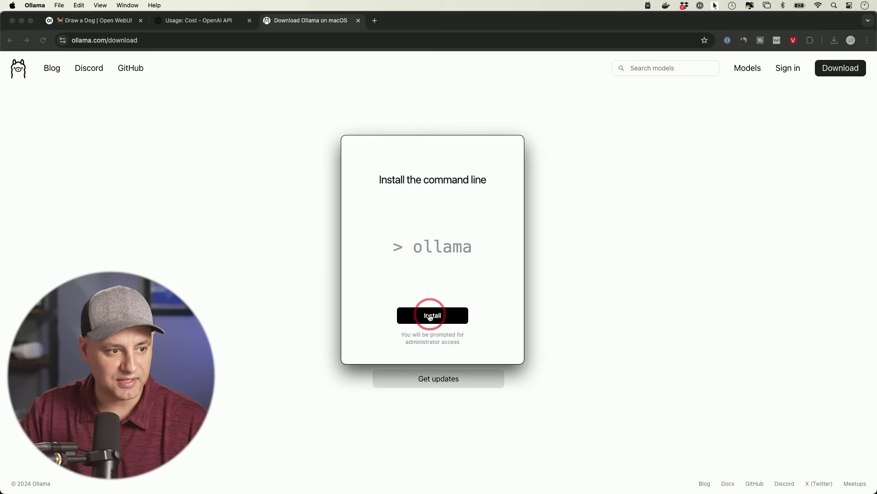
pyautogui.click(430, 316)
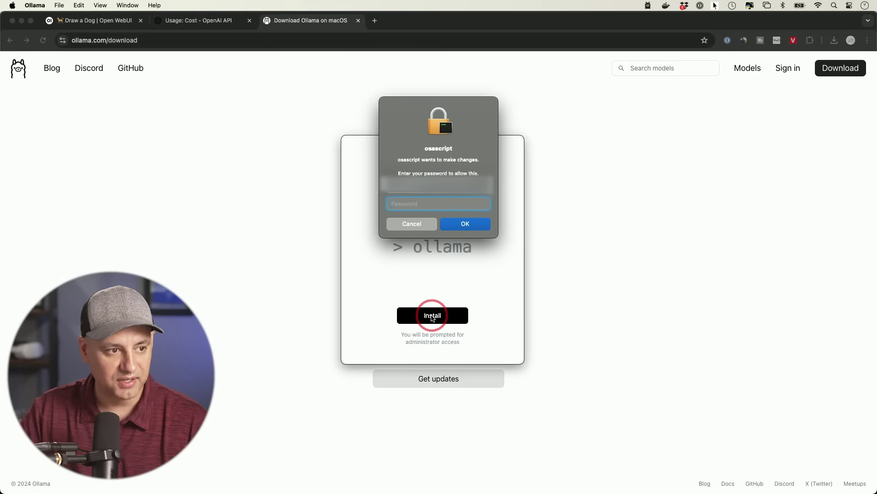
pyautogui.click(423, 202)
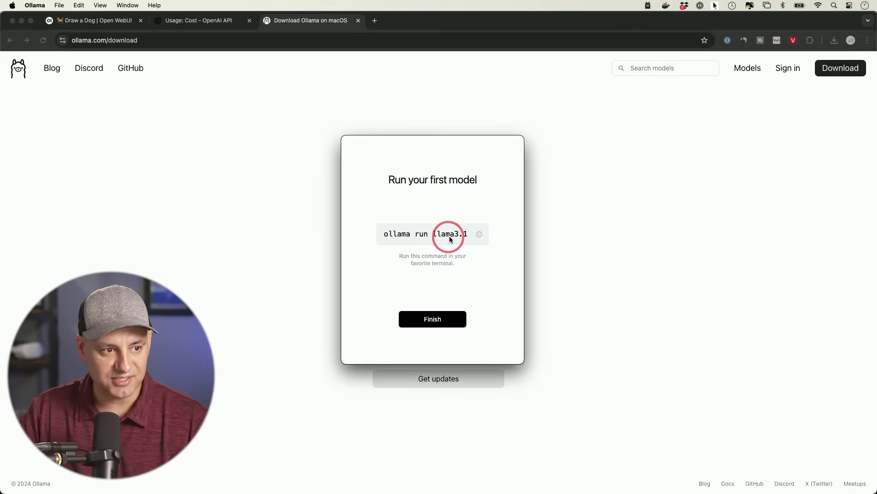
pyautogui.click(479, 235)
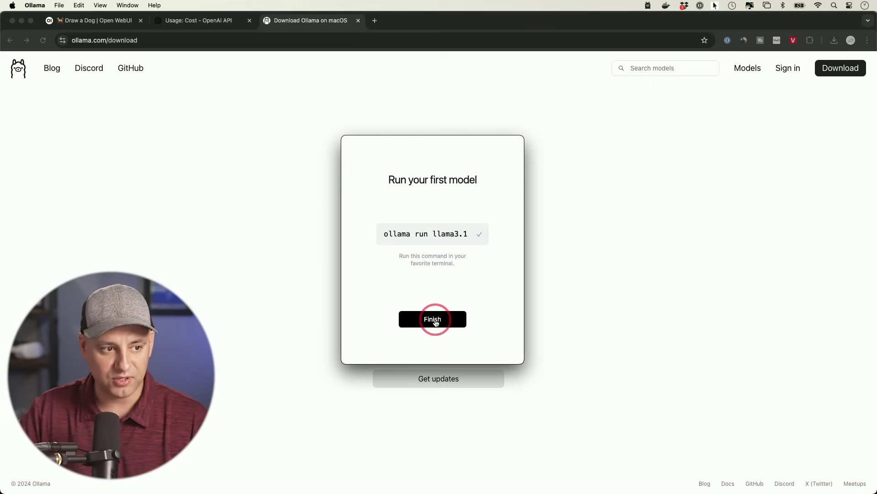
pyautogui.click(574, 219)
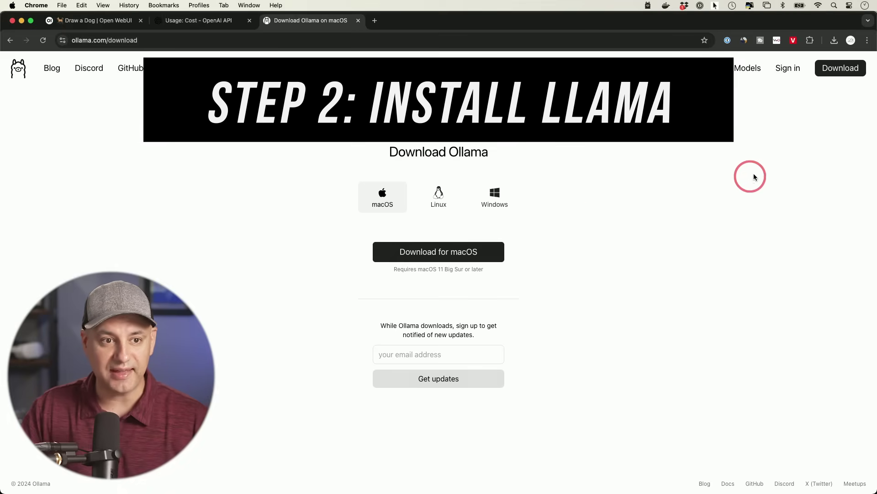
# Step: Switch to Terminal, run "ollama run llama3.1" and send the model the message "hi"
pyautogui.click(834, 5)
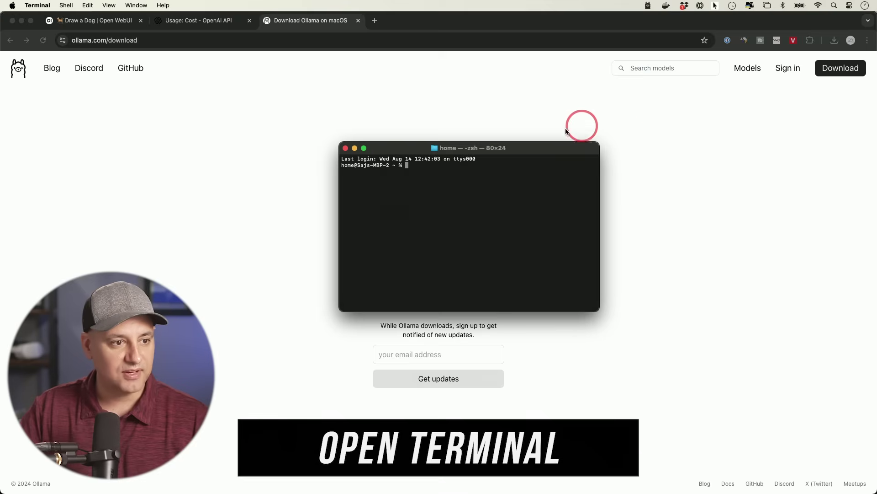
pyautogui.moveTo(539, 147); pyautogui.dragTo(507, 143)
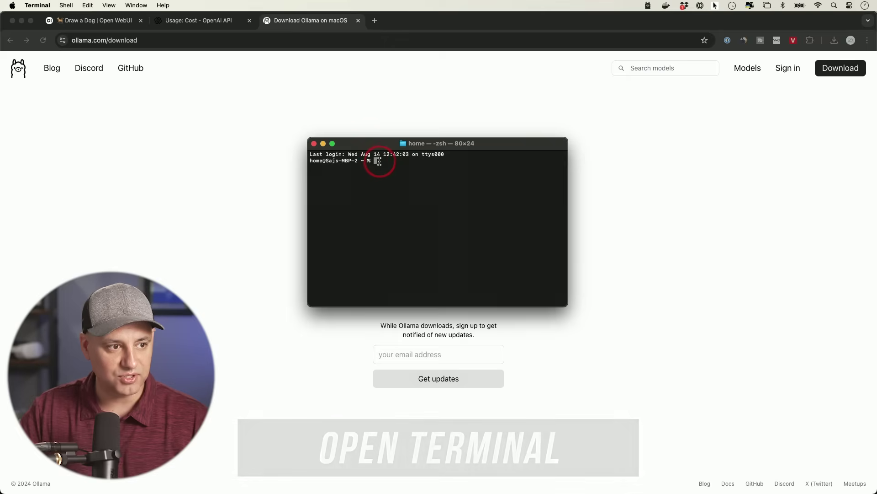
pyautogui.press('super+v')
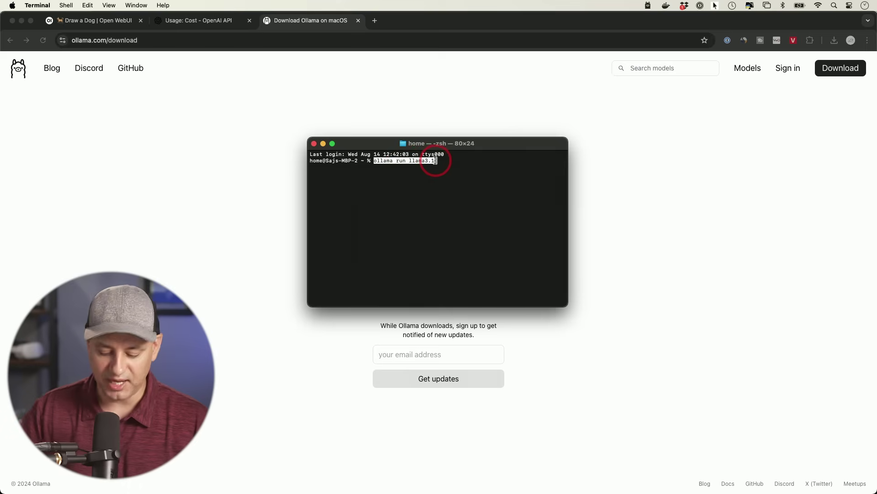
pyautogui.press('Return')
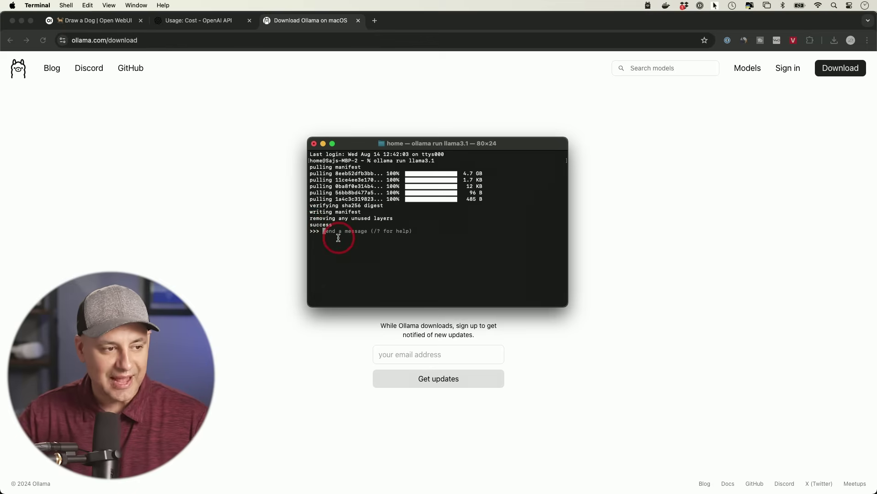
pyautogui.write('hi')
pyautogui.press('Return')
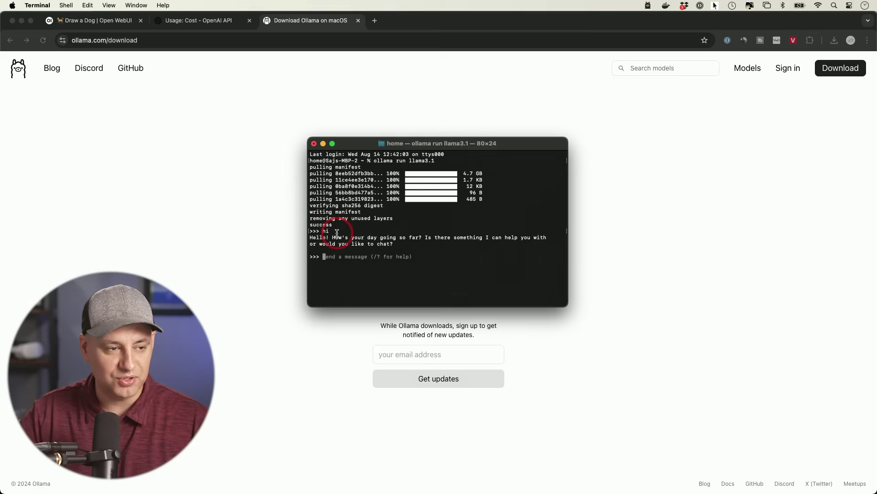
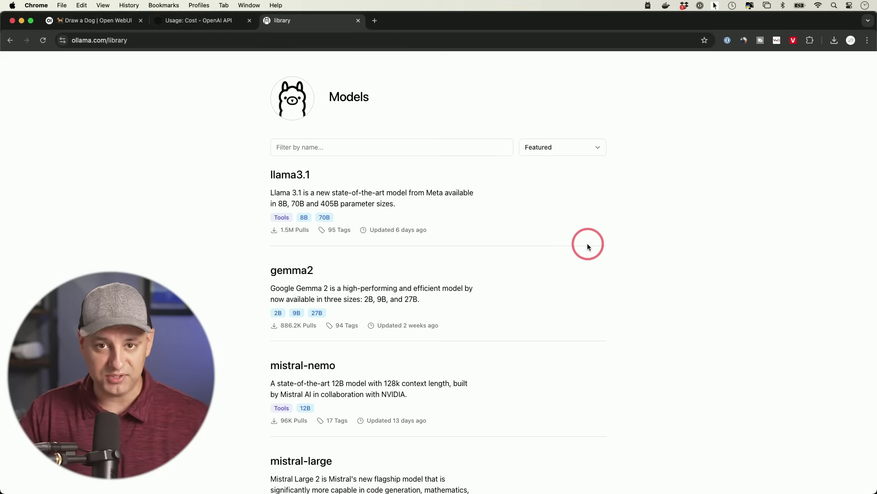
# Step: Browse the featured models in the Ollama library and open the gemma2 model page
pyautogui.scroll(-2, 588, 245)
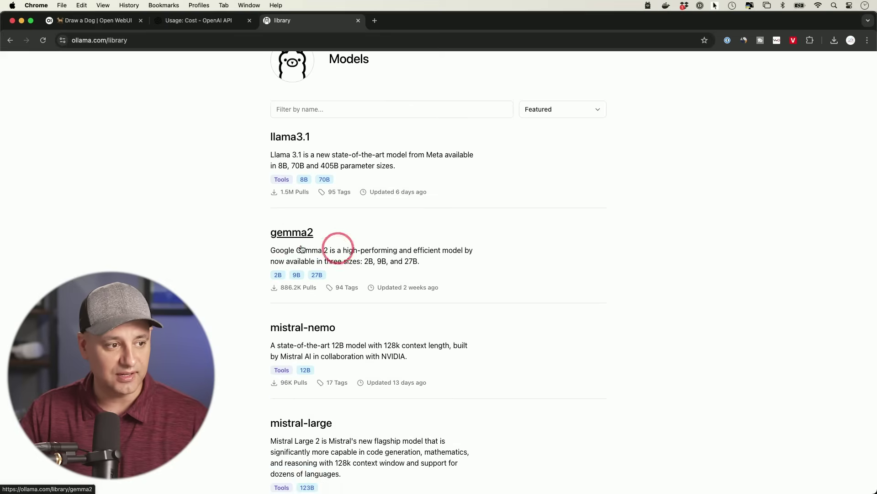
pyautogui.scroll(-1, 246, 246)
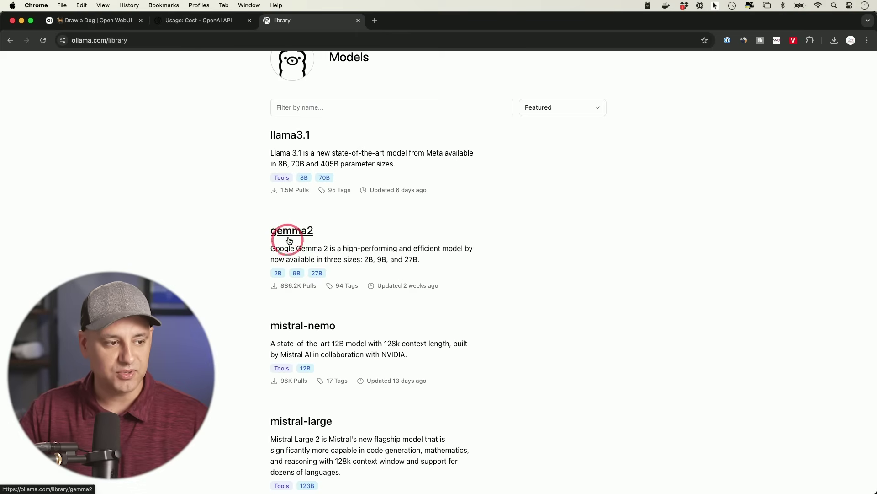
pyautogui.scroll(-5, 284, 239)
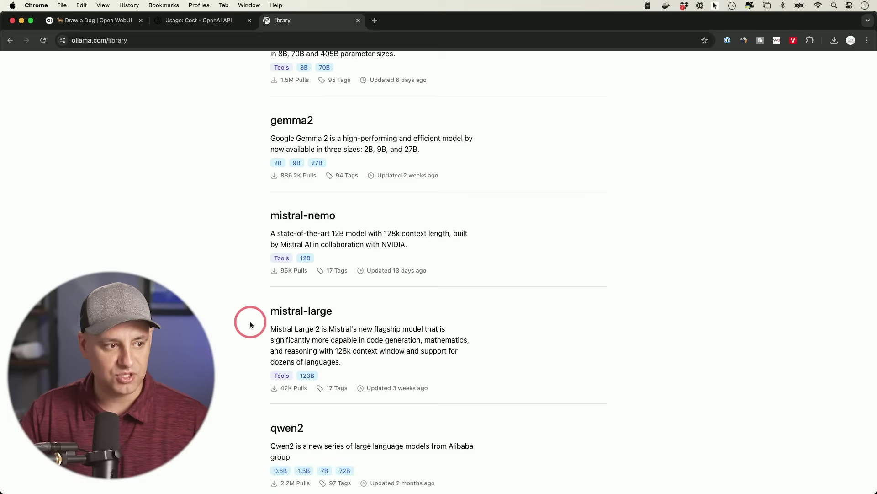
pyautogui.scroll(5, 249, 324)
pyautogui.click(287, 228)
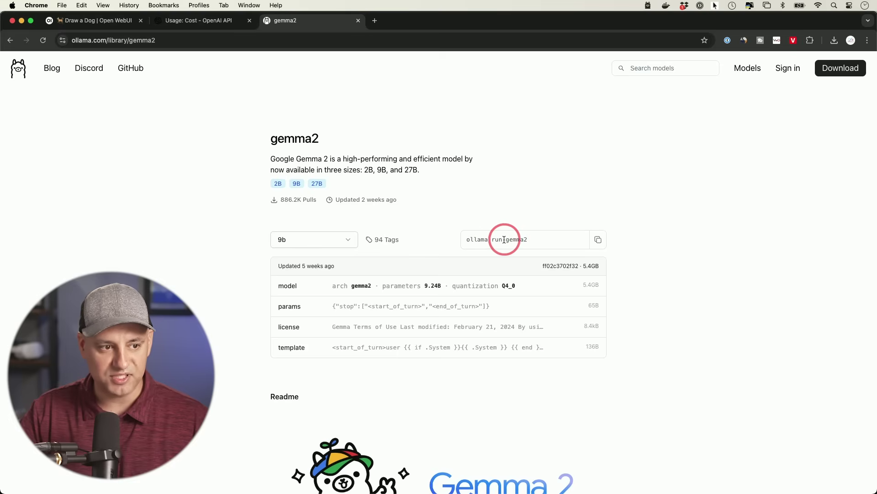
# Step: Copy the "ollama run gemma2" command from the model page and return to the model library
pyautogui.moveTo(505, 238); pyautogui.dragTo(528, 239)
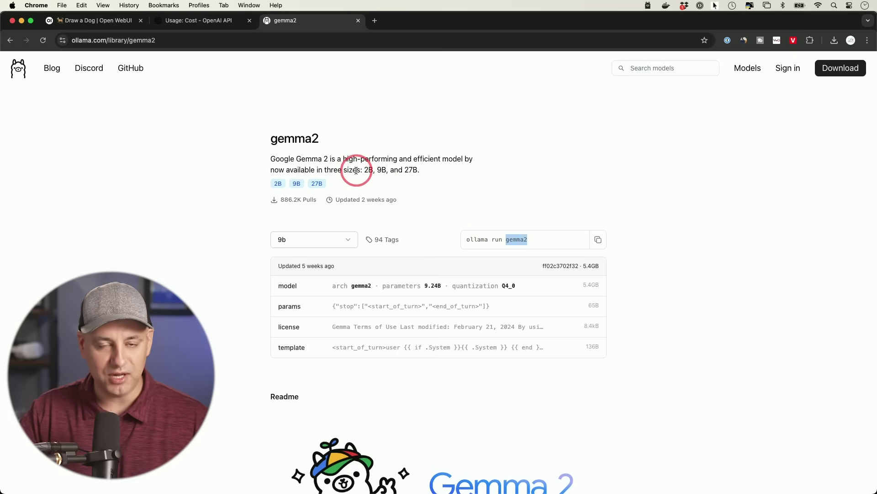
pyautogui.click(597, 244)
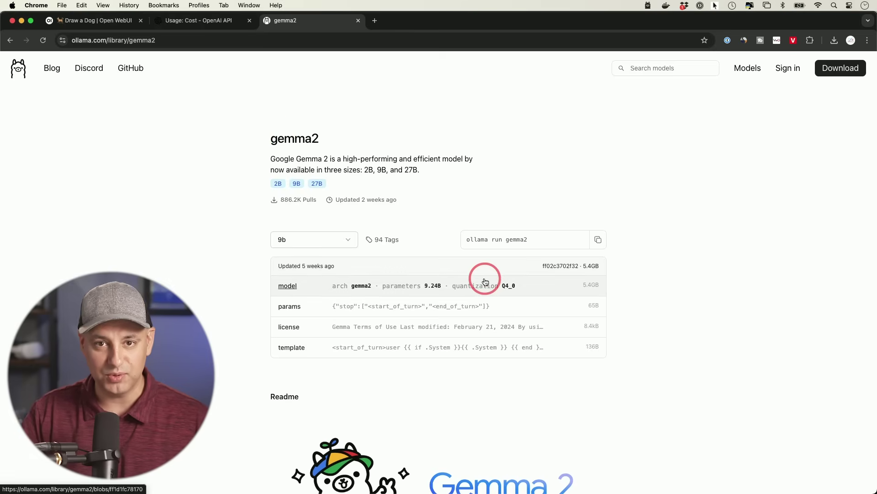
pyautogui.press('super+[')
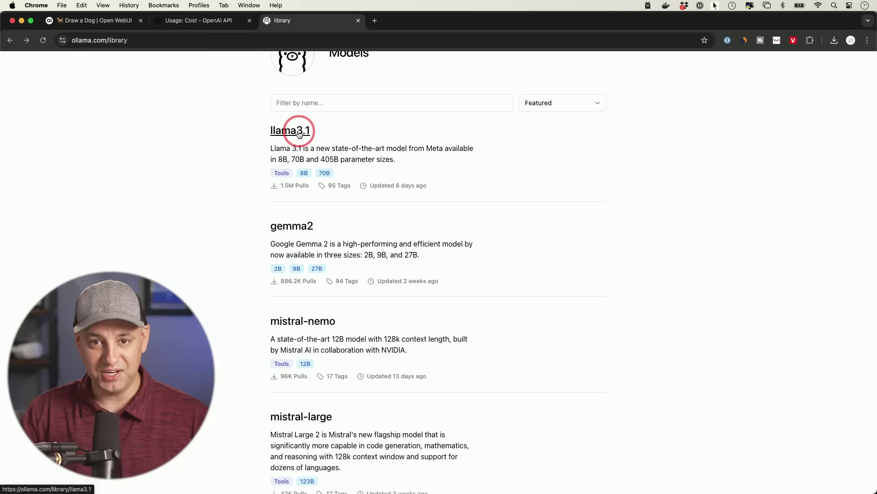
# Step: Go to docker.com and download Docker for Mac with Apple Silicon
pyautogui.scroll(2, 676, 177)
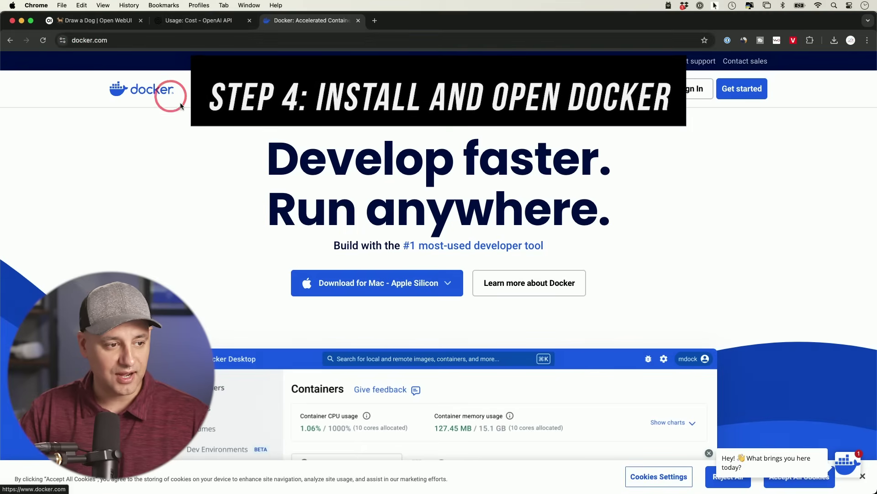
pyautogui.moveTo(373, 283)
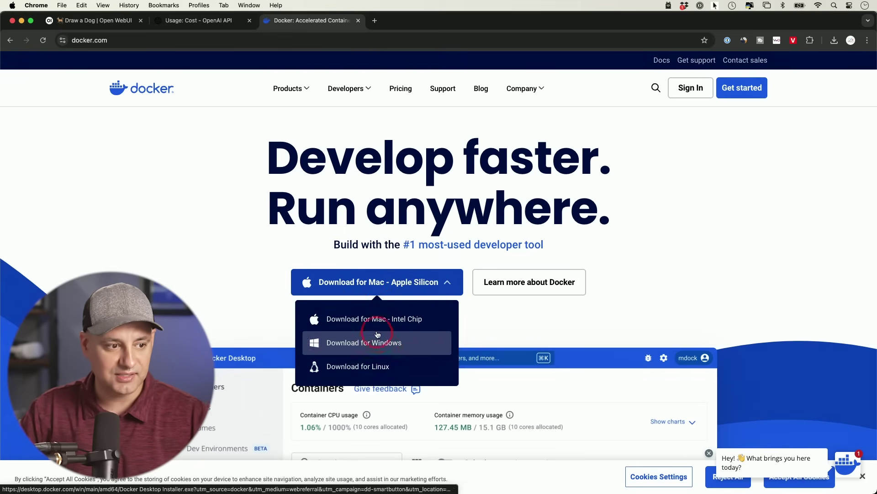
pyautogui.click(391, 287)
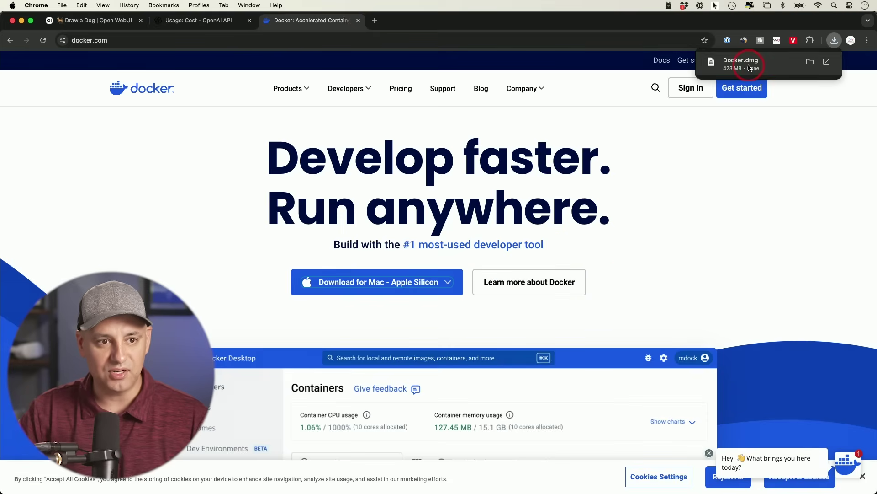
# Step: Open the downloaded Docker.dmg, copy Docker into the Applications folder and open that folder
pyautogui.click(750, 68)
pyautogui.moveTo(322, 249); pyautogui.dragTo(513, 246)
pyautogui.doubleClick(513, 246)
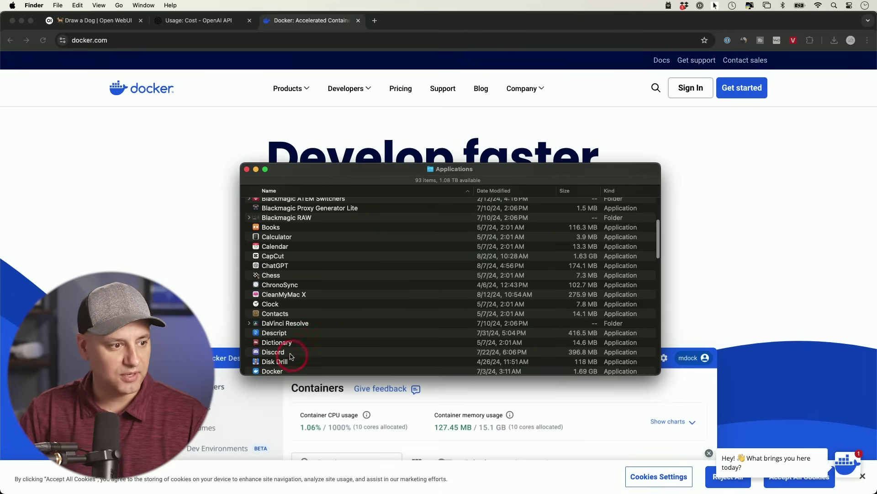
# Step: Launch Docker from the Applications folder and allow the internet-downloaded app to open
pyautogui.scroll(-2, 302, 350)
pyautogui.click(299, 329)
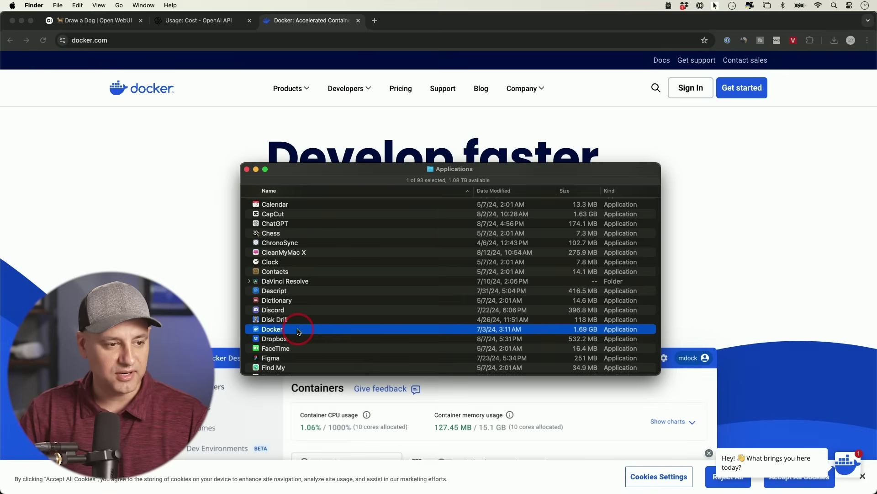
pyautogui.doubleClick(299, 329)
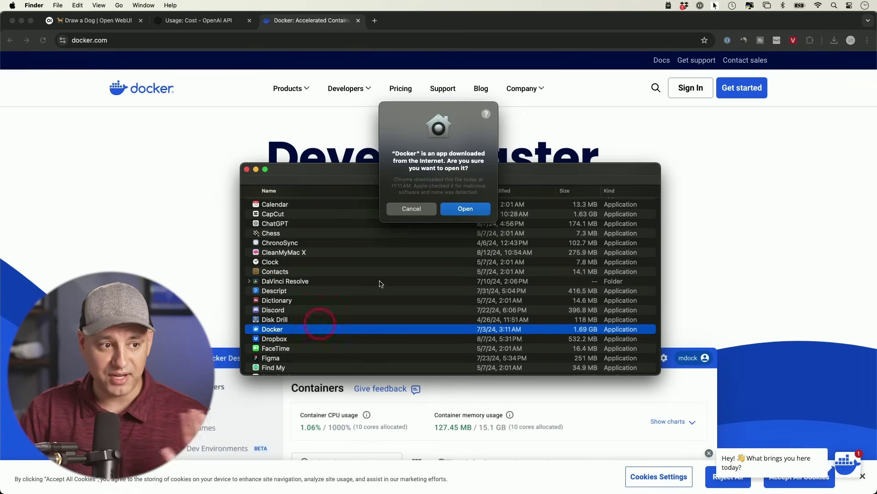
pyautogui.click(476, 211)
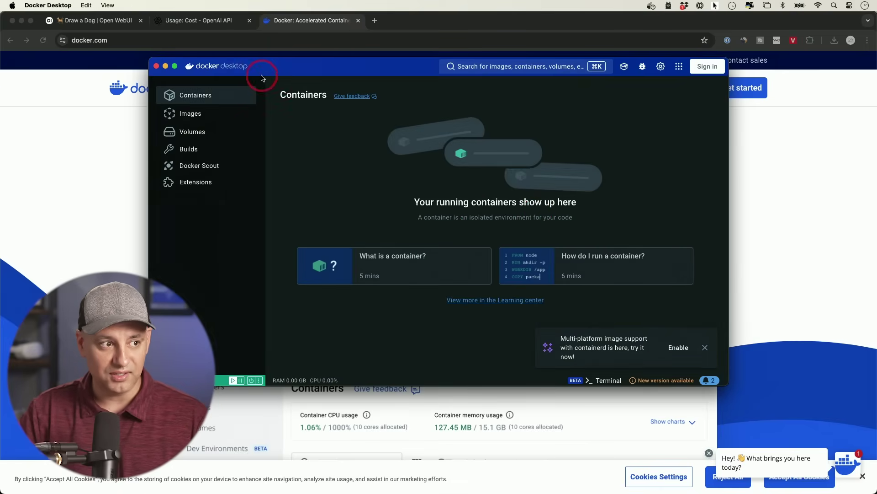
# Step: Minimize the Docker Desktop window and close the Applications folder and Docker installer windows
pyautogui.moveTo(271, 69); pyautogui.dragTo(281, 89)
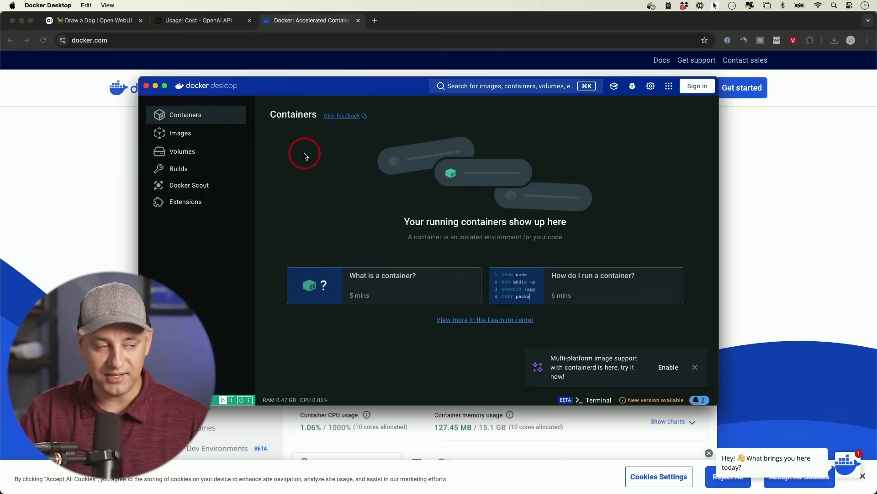
pyautogui.click(155, 85)
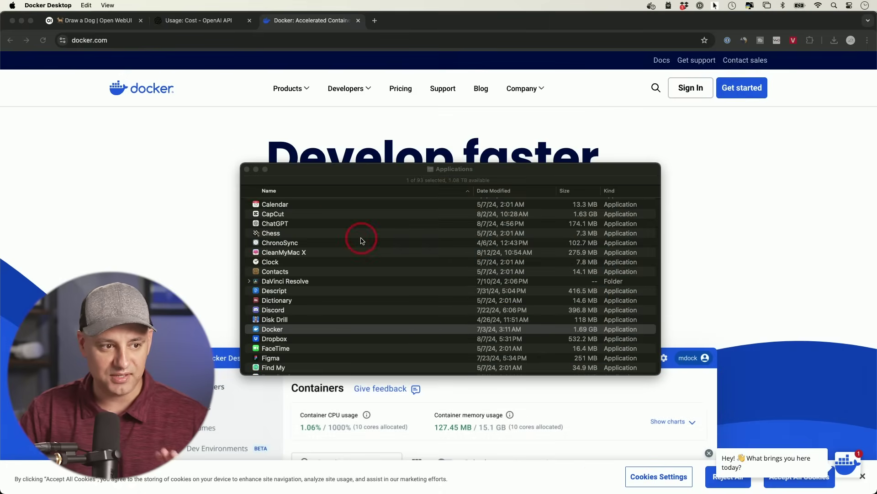
pyautogui.click(241, 163)
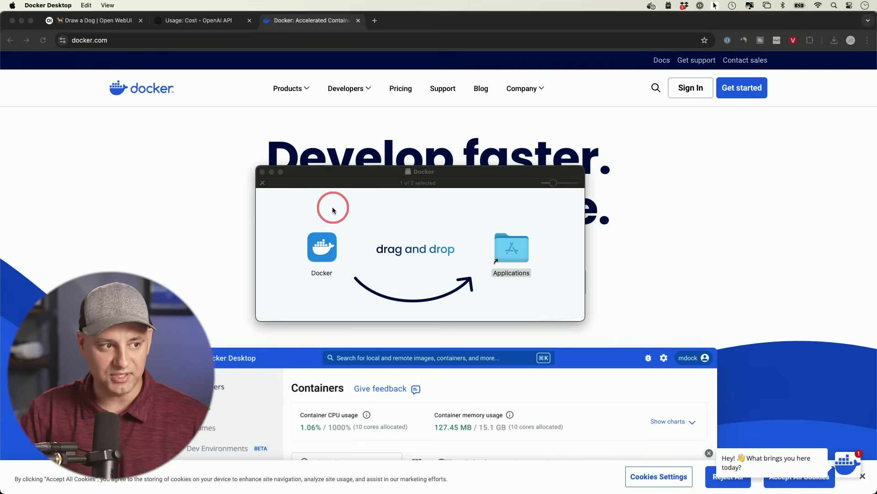
pyautogui.click(262, 171)
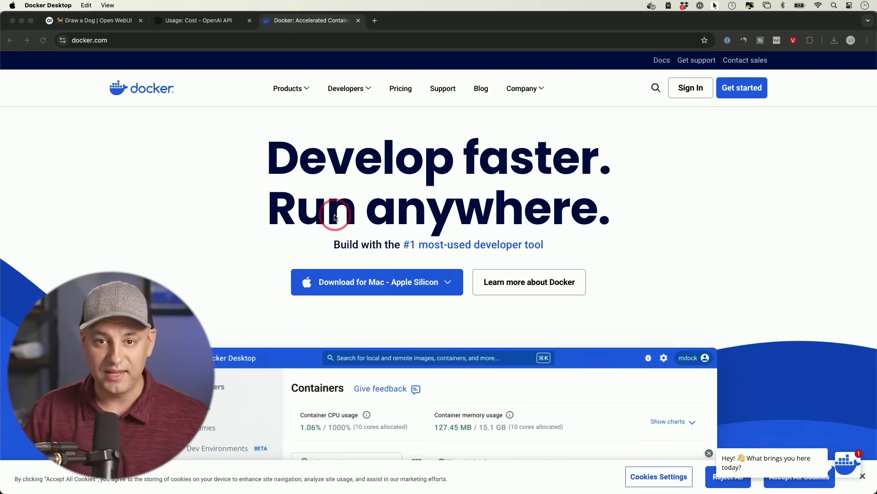
# Step: Go to the Open WebUI Getting Started page and examine the Docker commands under Installation with Default Configuration
pyautogui.click(10, 41)
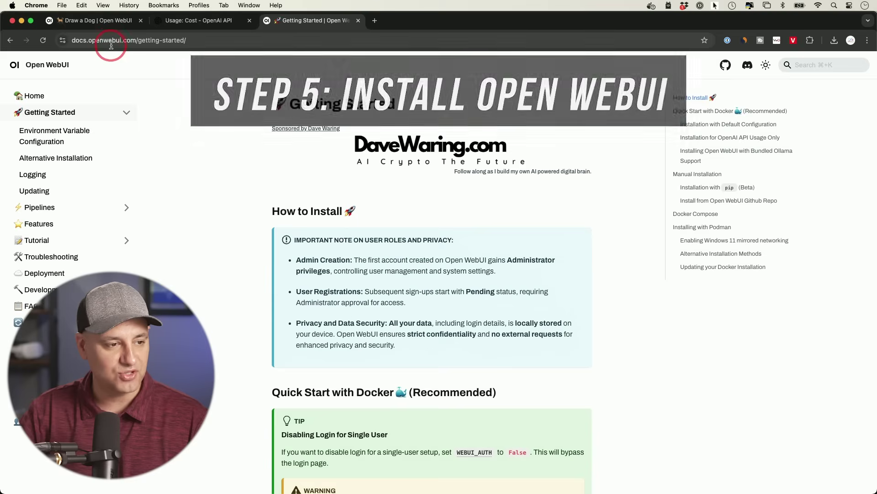
pyautogui.scroll(-5, 594, 221)
pyautogui.scroll(-6, 595, 220)
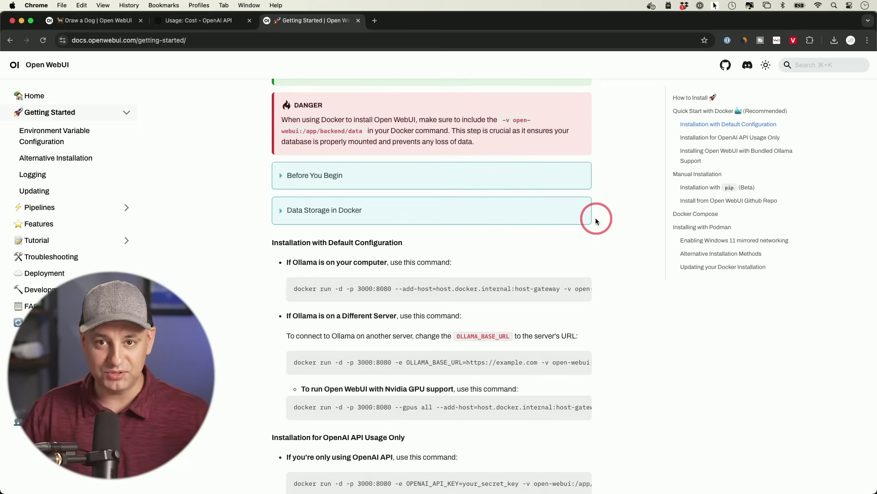
pyautogui.scroll(-2, 596, 218)
pyautogui.scroll(2, 596, 217)
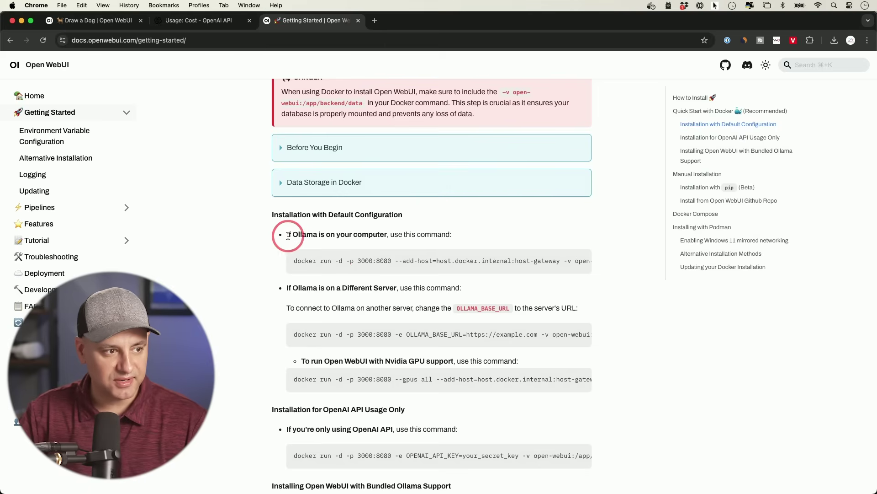
pyautogui.hscroll(5, 445, 257)
pyautogui.hscroll(-5, 445, 258)
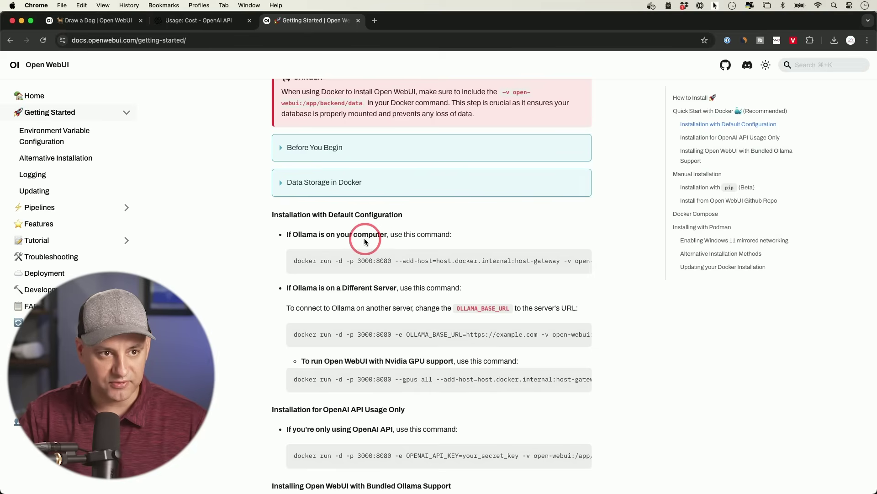
pyautogui.scroll(-1, 457, 205)
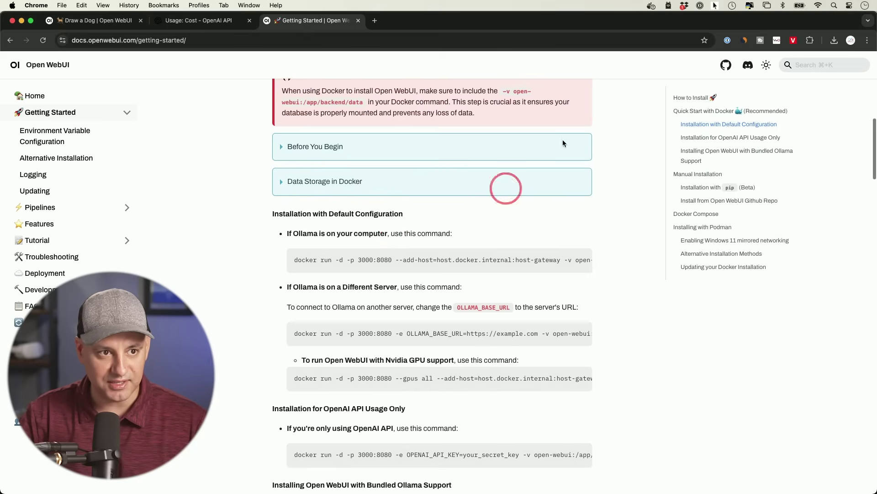
# Step: Check that Ollama is running, and copy the docker run command for having Ollama on your computer
pyautogui.click(668, 7)
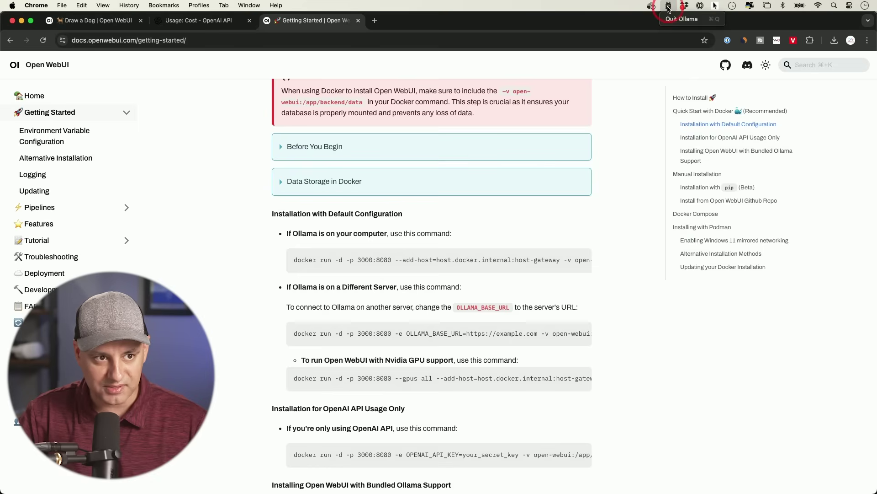
pyautogui.click(668, 7)
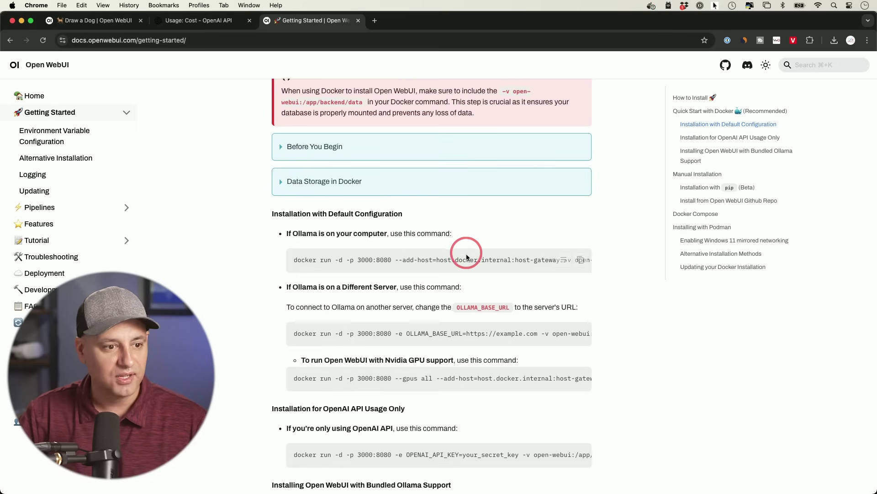
pyautogui.click(578, 262)
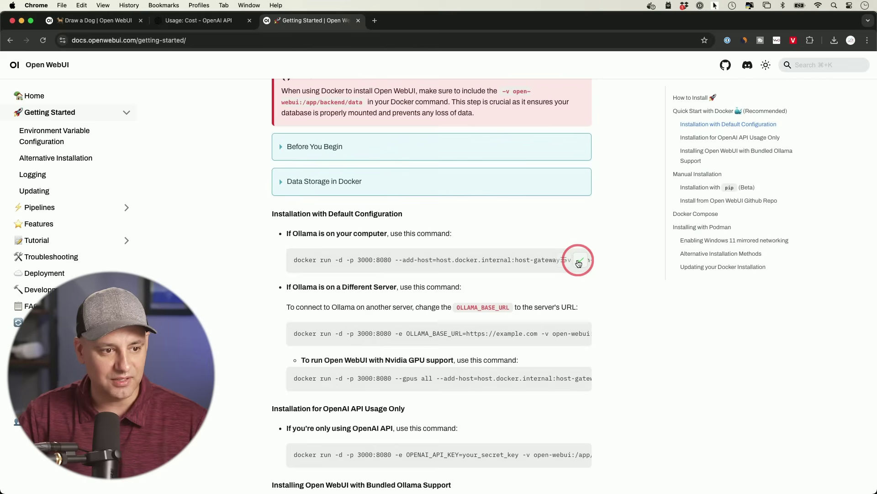
pyautogui.hscroll(10, 470, 268)
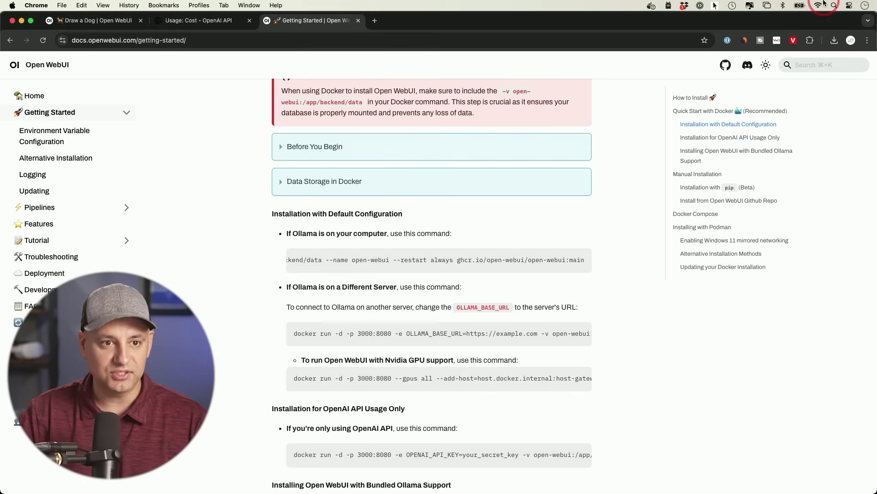
# Step: Open Terminal and run the copied docker run command for the ghcr.io/open-webui/open-webui:main image
pyautogui.click(836, 8)
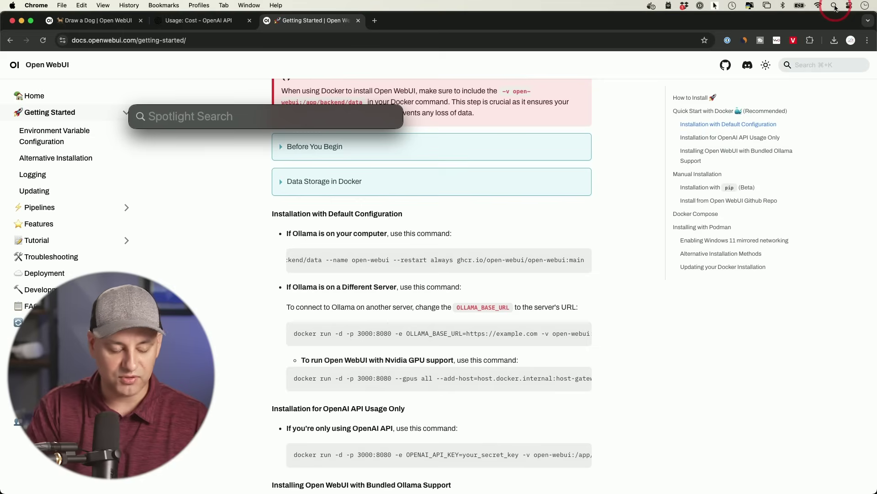
pyautogui.write('terminal')
pyautogui.press('Return')
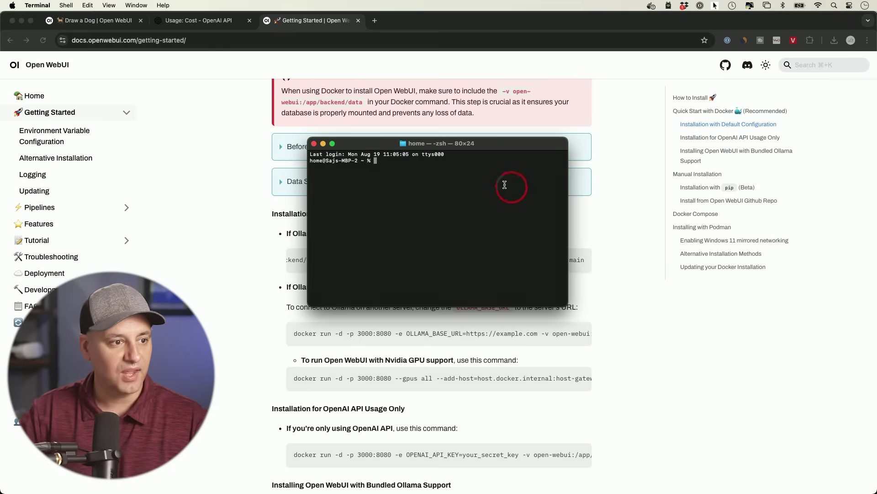
pyautogui.moveTo(461, 147); pyautogui.dragTo(470, 164)
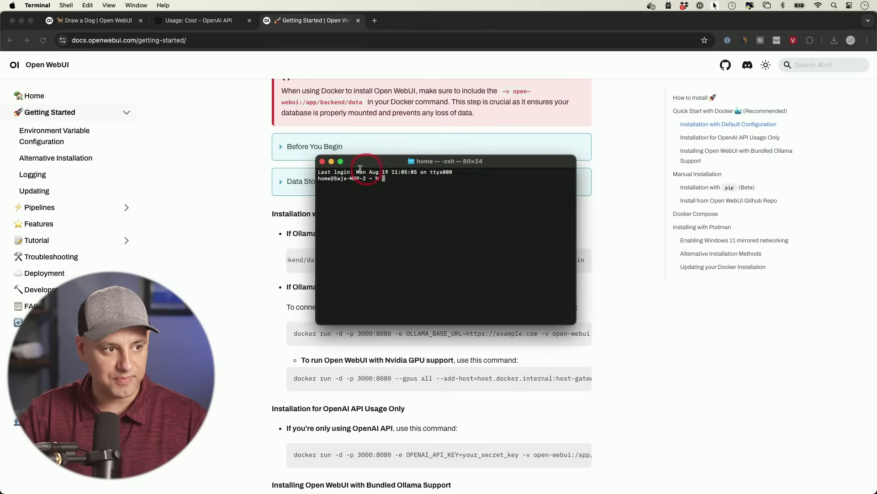
pyautogui.click(408, 185)
pyautogui.press('super+v')
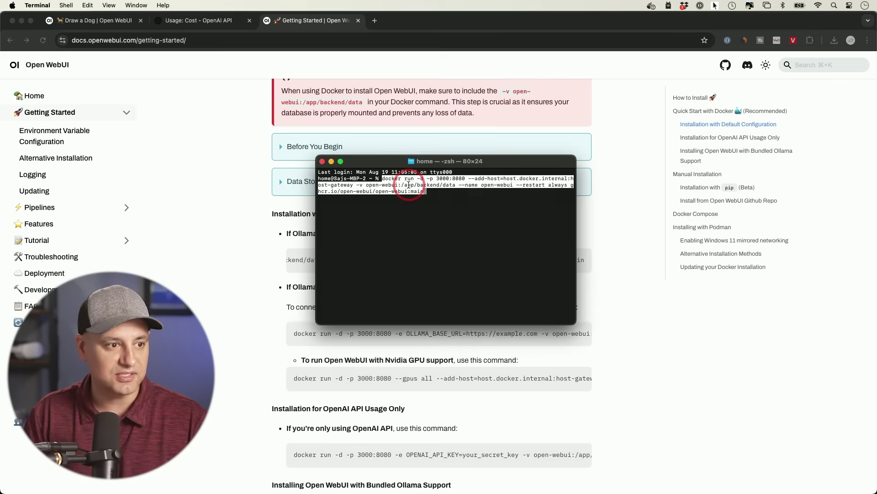
pyautogui.press('Return')
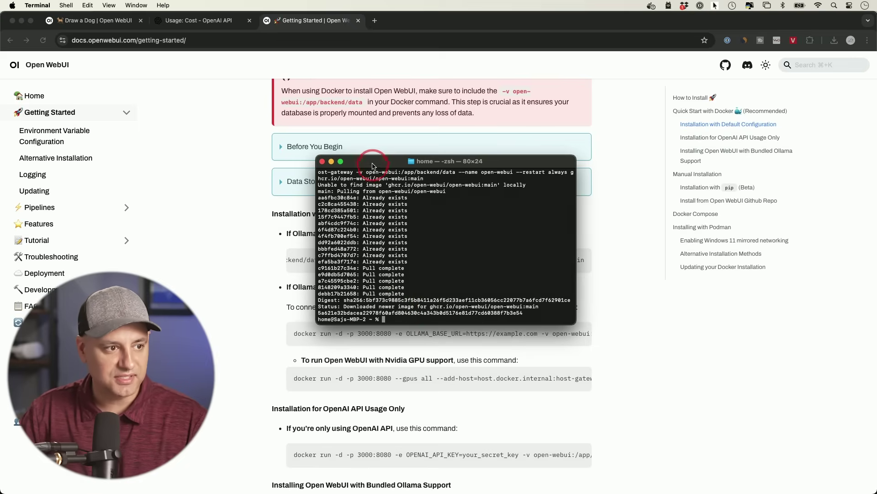
# Step: Close the Terminal window and copy the same docker run command from the Open WebUI docs again
pyautogui.moveTo(372, 161); pyautogui.dragTo(353, 167)
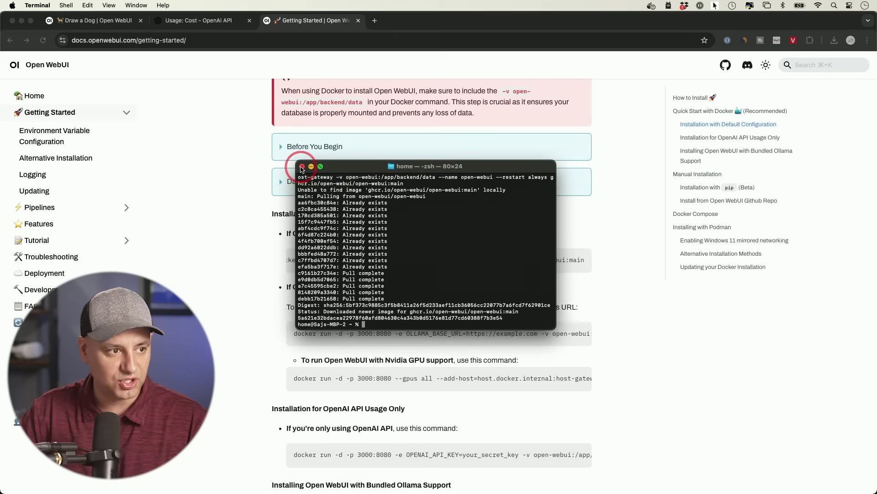
pyautogui.click(302, 166)
pyautogui.click(496, 231)
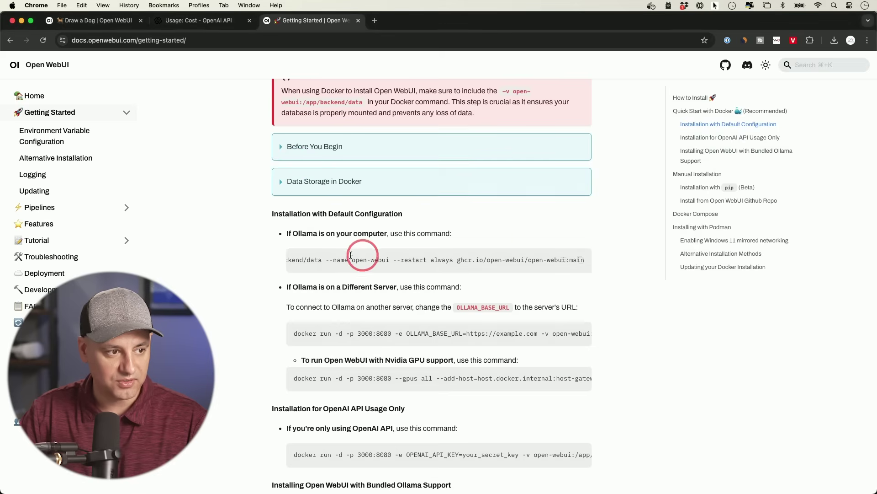
pyautogui.click(580, 260)
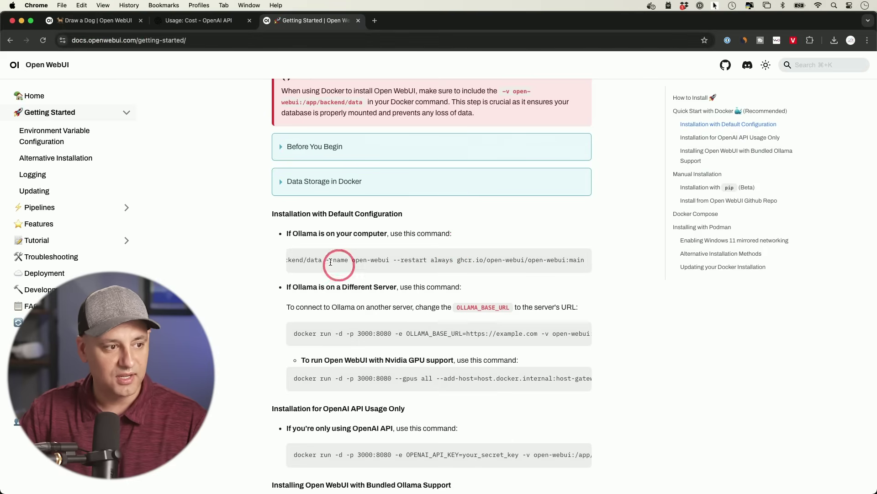
# Step: Switch to Docker Desktop and open the open-webui container's 3000:8080 port link in the browser
pyautogui.click(695, 486)
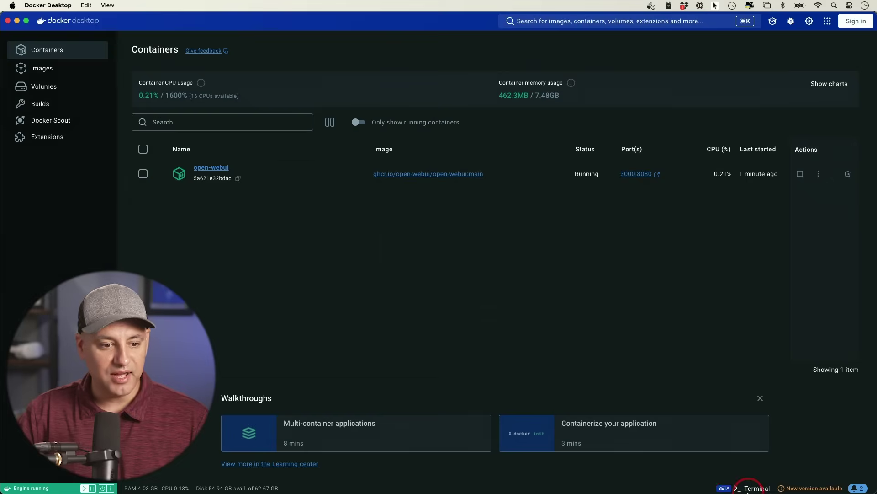
pyautogui.moveTo(750, 491)
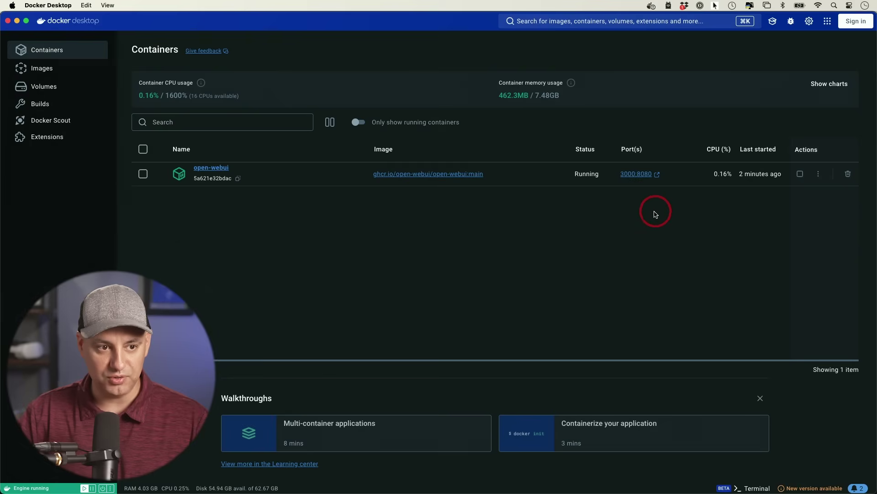
pyautogui.click(632, 175)
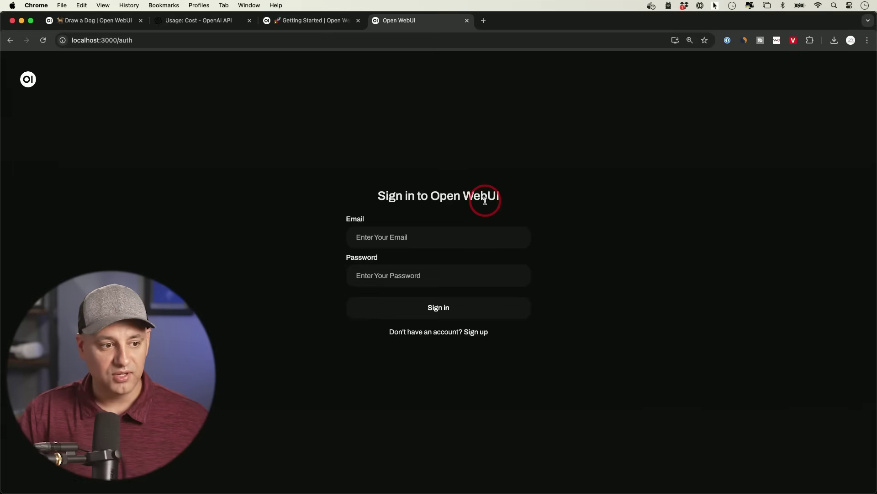
# Step: View the Open WebUI account sign-up form and return to the sign-in form
pyautogui.click(474, 333)
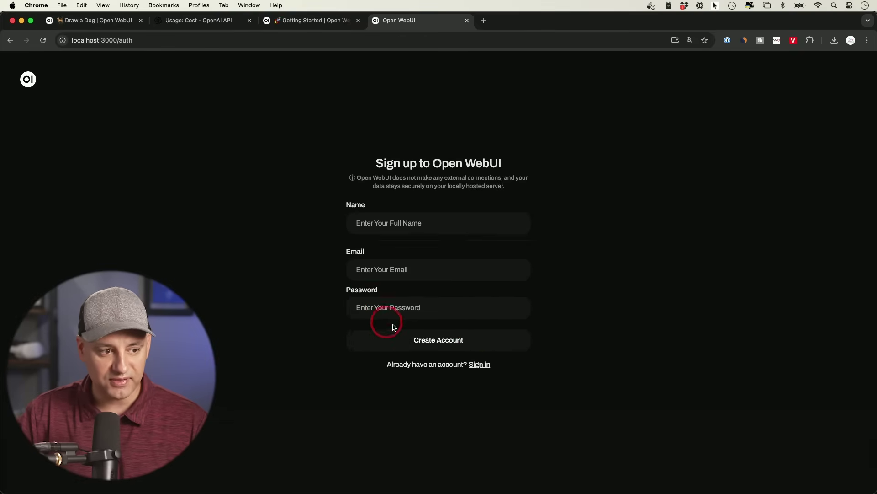
pyautogui.click(479, 366)
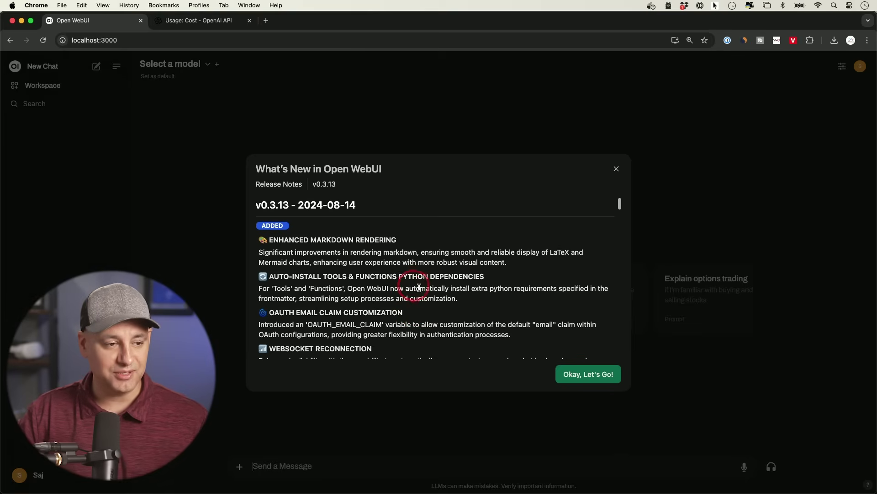
# Step: Skim the v0.3.13 release notes in the What's New in Open WebUI dialog
pyautogui.scroll(-5, 425, 315)
pyautogui.scroll(-2, 430, 315)
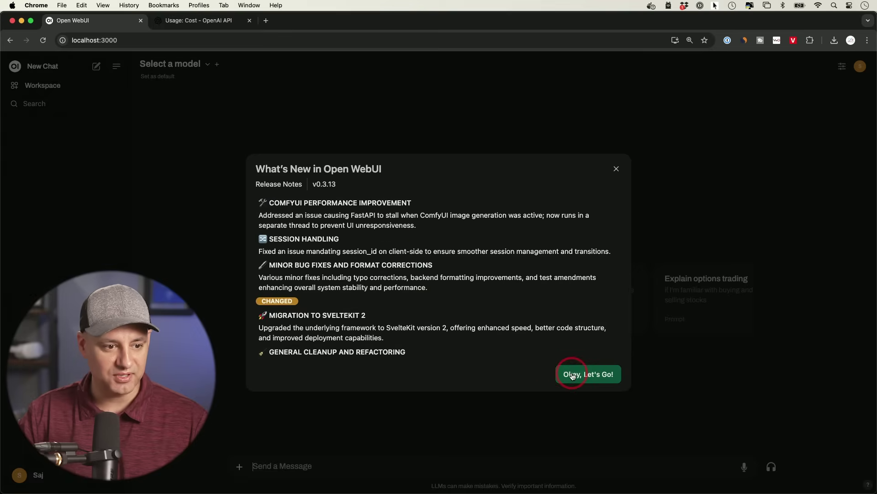
pyautogui.scroll(10, 502, 325)
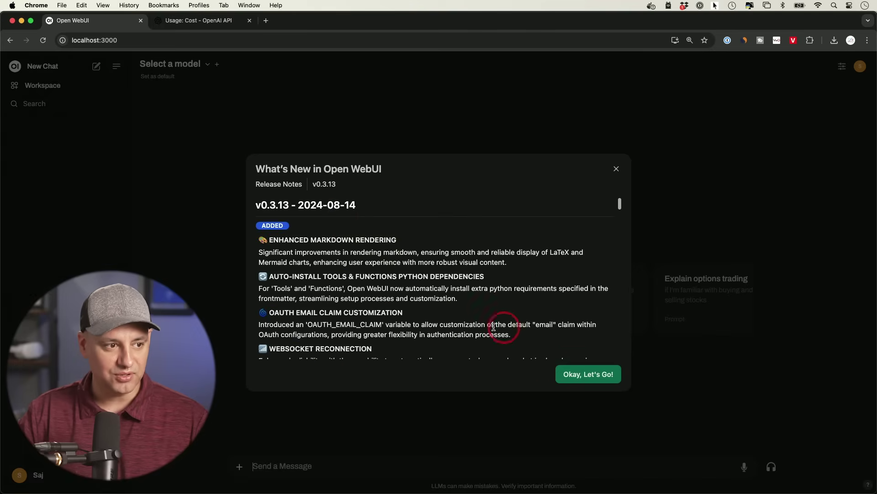
# Step: Dismiss the What's New in Open WebUI dialog
pyautogui.click(588, 374)
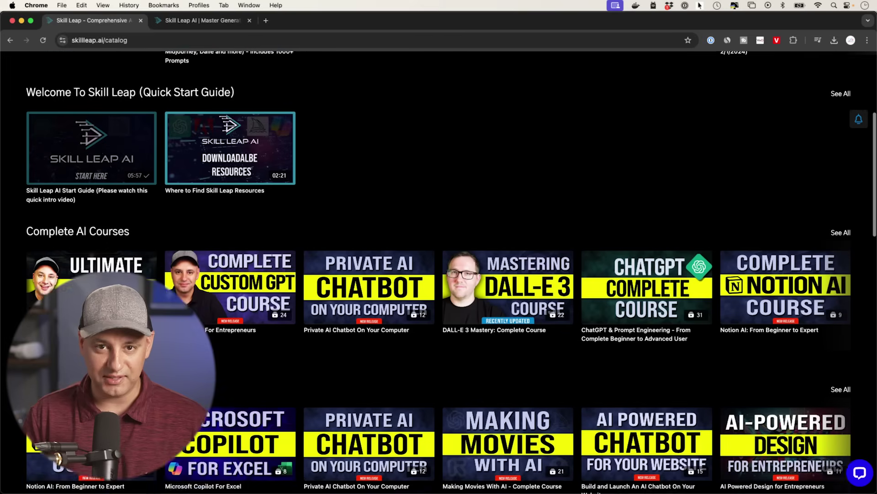
# Step: Browse the full Complete AI Courses category in the Skill Leap AI catalog
pyautogui.scroll(-3, 439, 274)
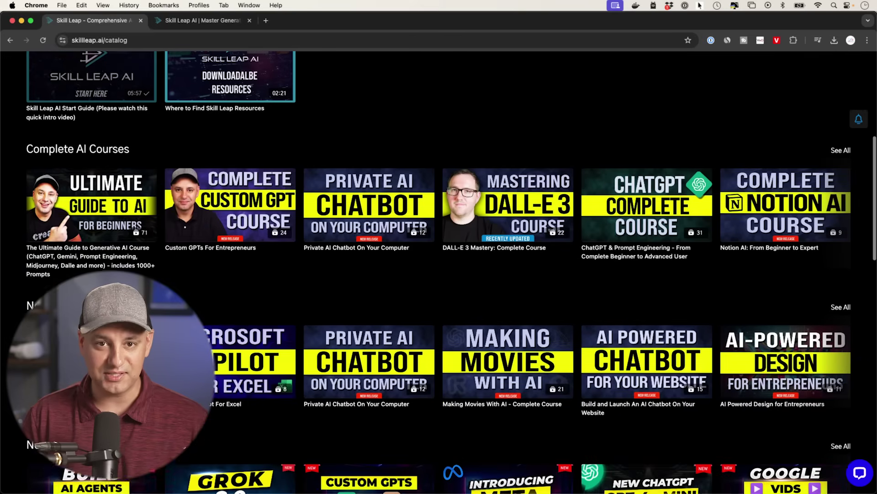
pyautogui.click(840, 133)
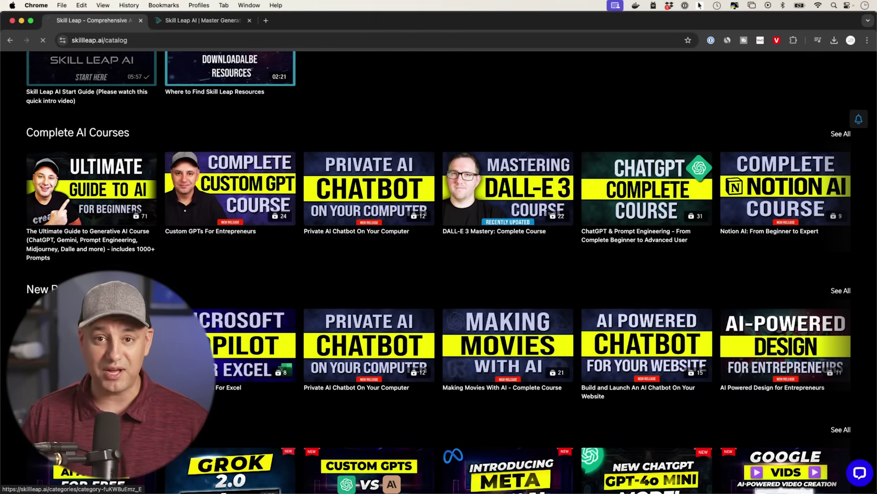
pyautogui.scroll(-5, 439, 272)
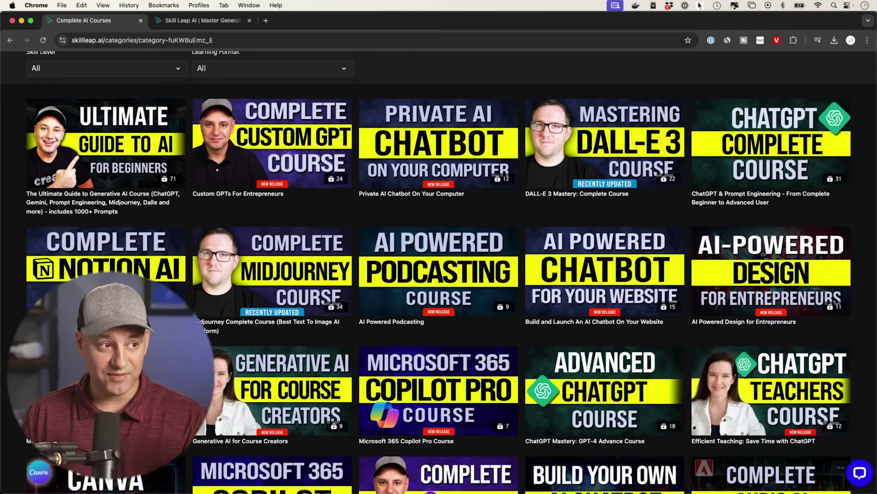
pyautogui.scroll(-3, 439, 272)
pyautogui.scroll(3, 106, 137)
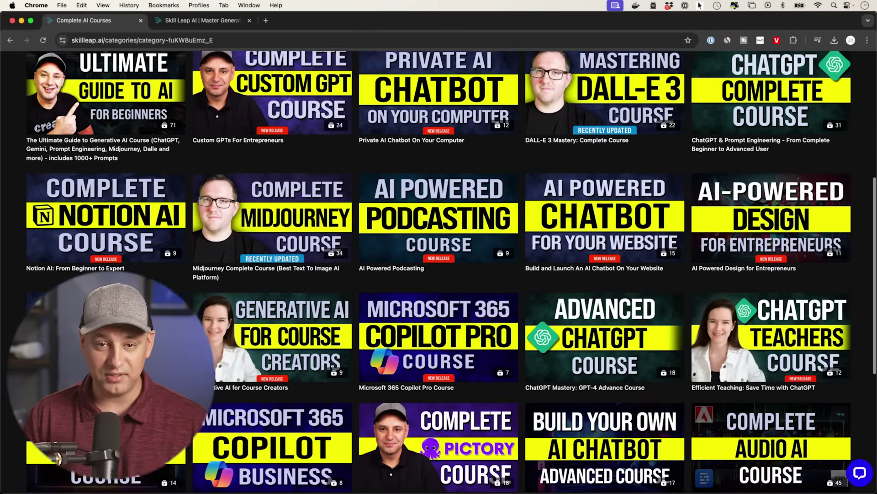
pyautogui.scroll(1, 105, 137)
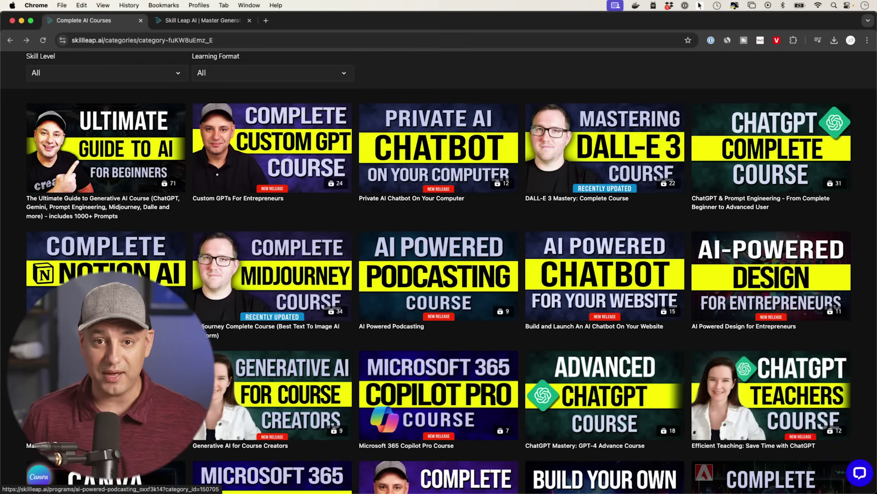
# Step: View the Private AI Chatbot On Your Computer course and look over its 1.1 Introduction lesson page
pyautogui.click(439, 147)
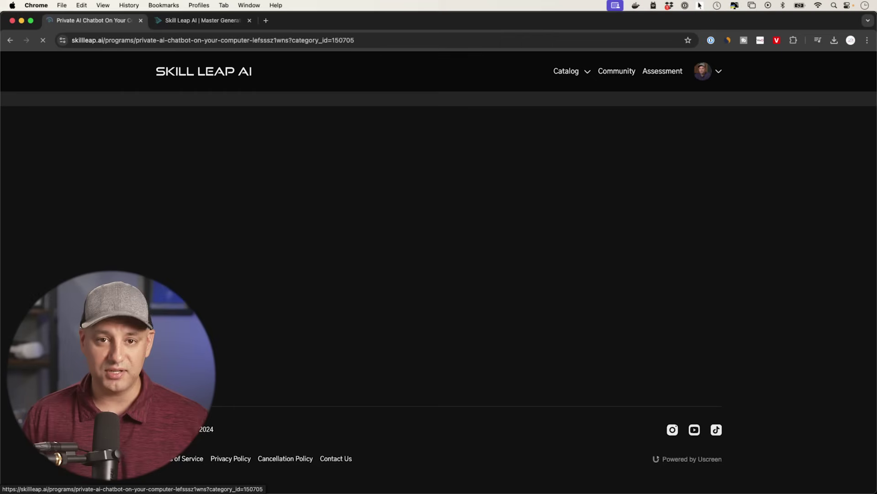
pyautogui.scroll(-5, 439, 274)
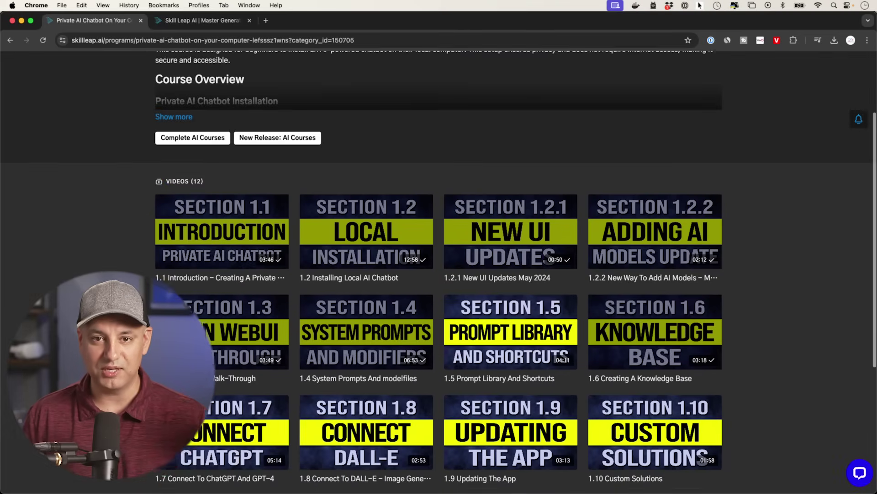
pyautogui.scroll(5, 205, 338)
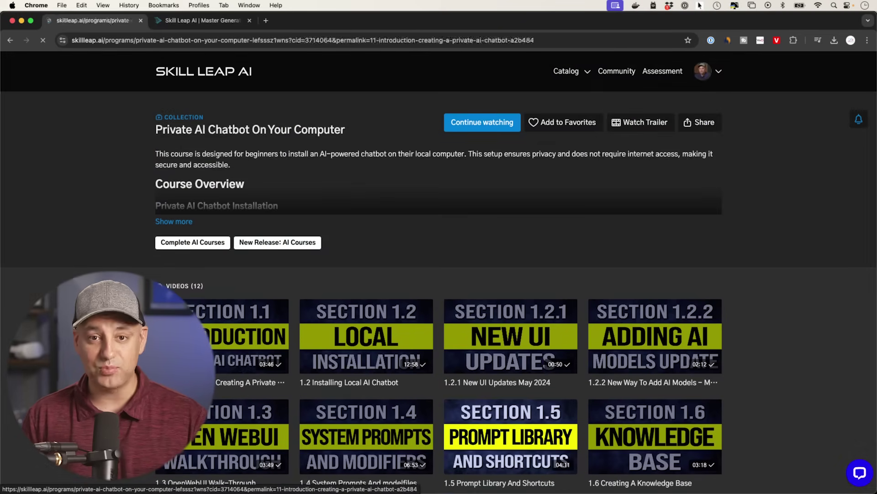
pyautogui.click(192, 336)
pyautogui.scroll(-10, 166, 227)
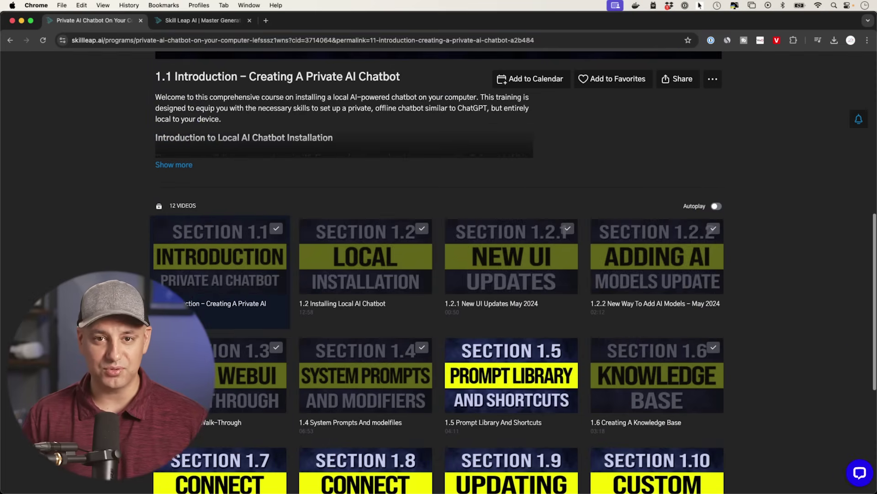
pyautogui.scroll(2, 439, 274)
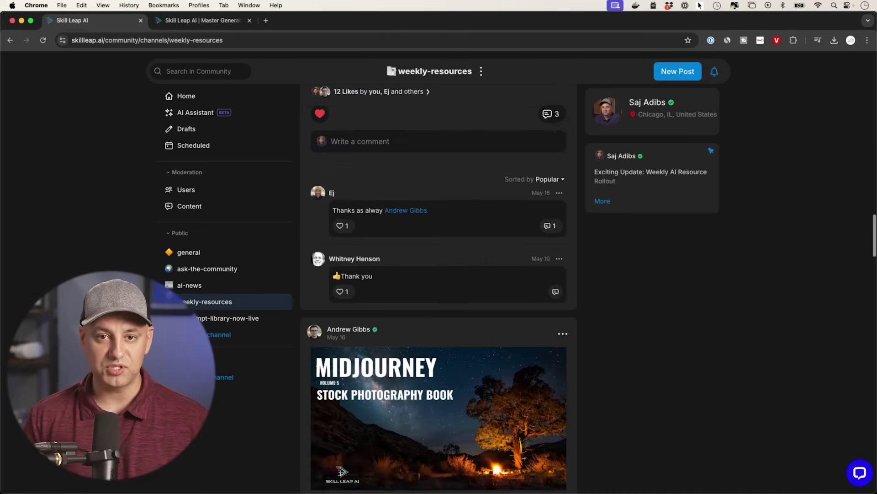
# Step: Skim the weekly-resources community channel and look through the Complete AI Courses listing again
pyautogui.scroll(-3, 439, 274)
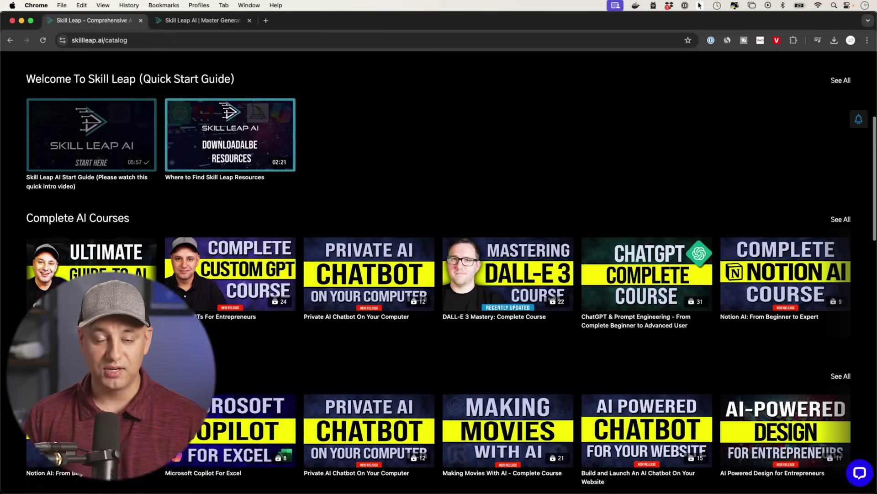
pyautogui.scroll(-3, 438, 274)
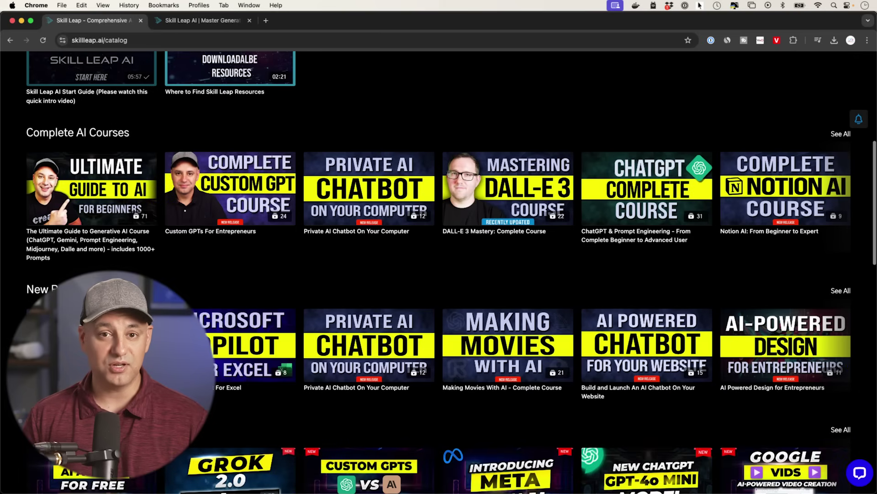
pyautogui.click(841, 133)
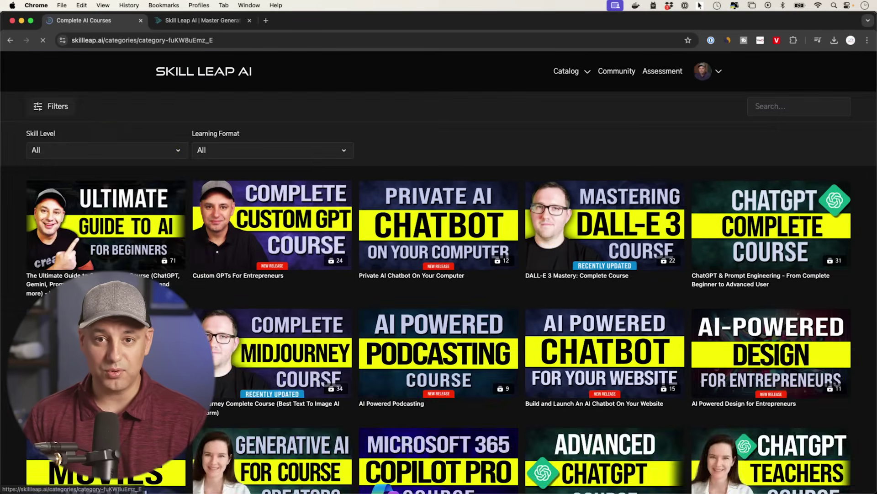
pyautogui.scroll(-5, 438, 274)
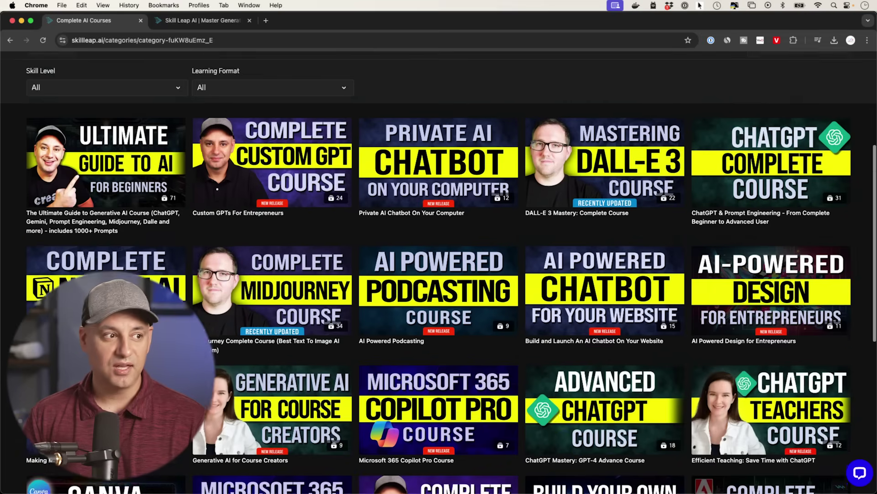
pyautogui.scroll(-3, 438, 274)
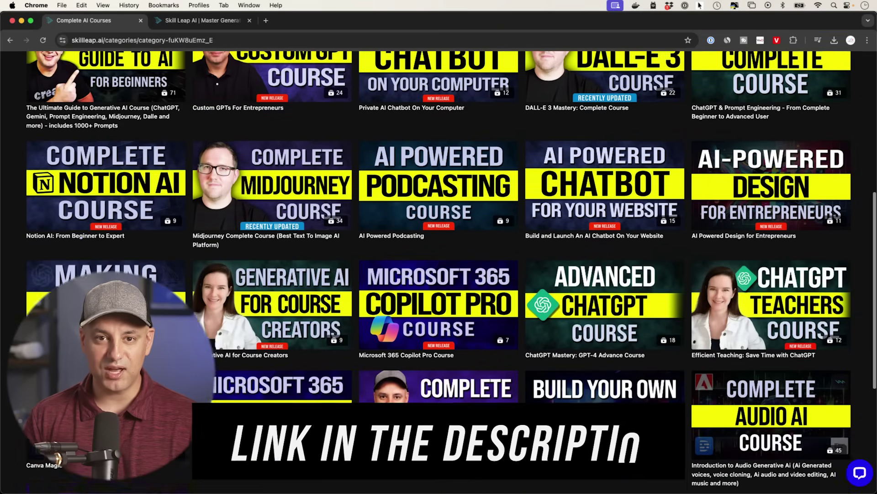
pyautogui.scroll(3, 439, 274)
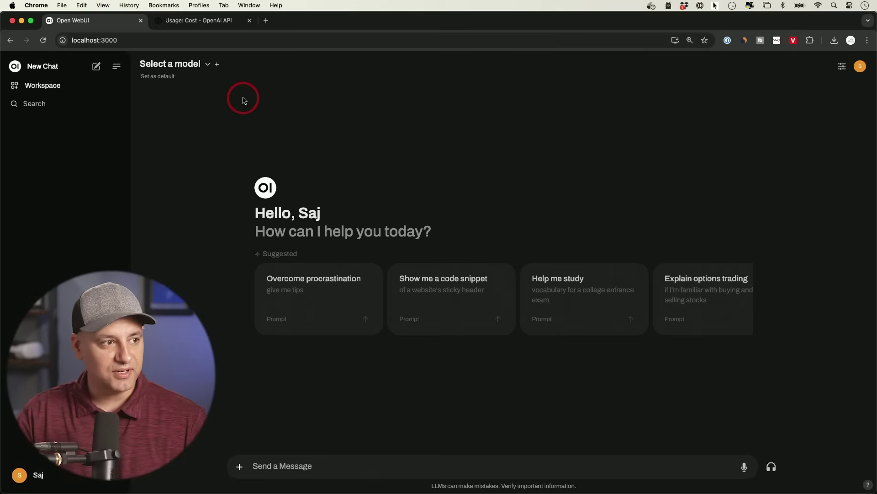
# Step: Look through the installed models in Open WebUI and select llama3.1:8b for the new chat
pyautogui.click(188, 66)
pyautogui.scroll(-3, 262, 168)
pyautogui.scroll(1, 263, 171)
pyautogui.scroll(2, 264, 171)
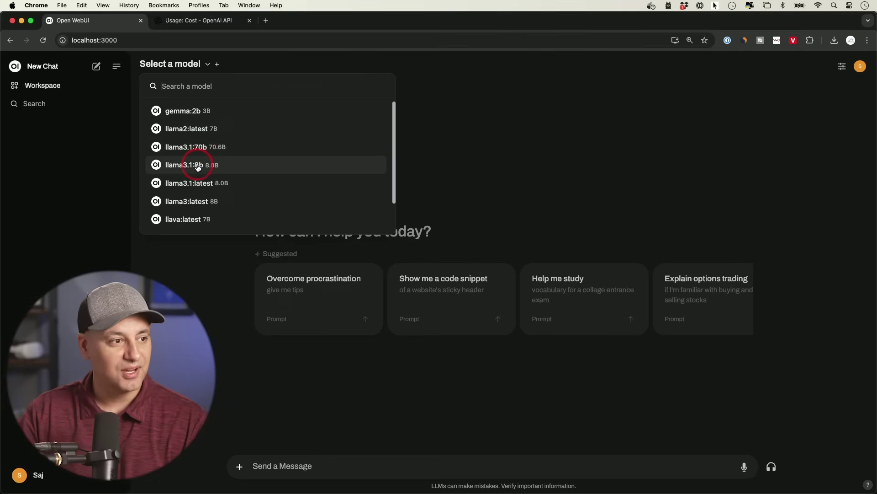
pyautogui.click(196, 165)
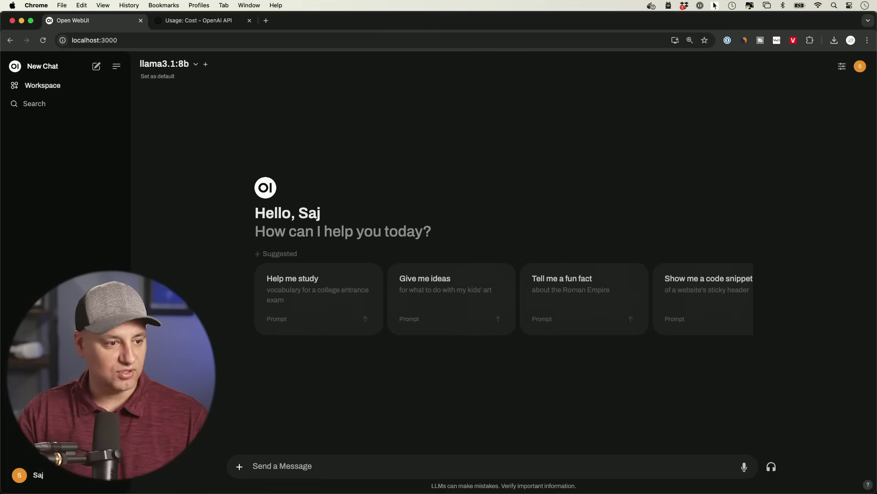
# Step: Open the Models settings in the Admin Panel and view which models can be chosen for deletion
pyautogui.click(18, 477)
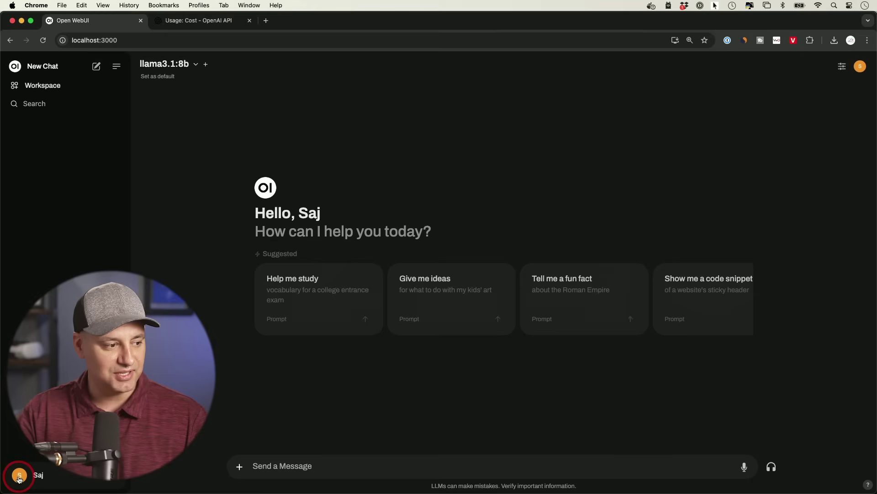
pyautogui.click(45, 401)
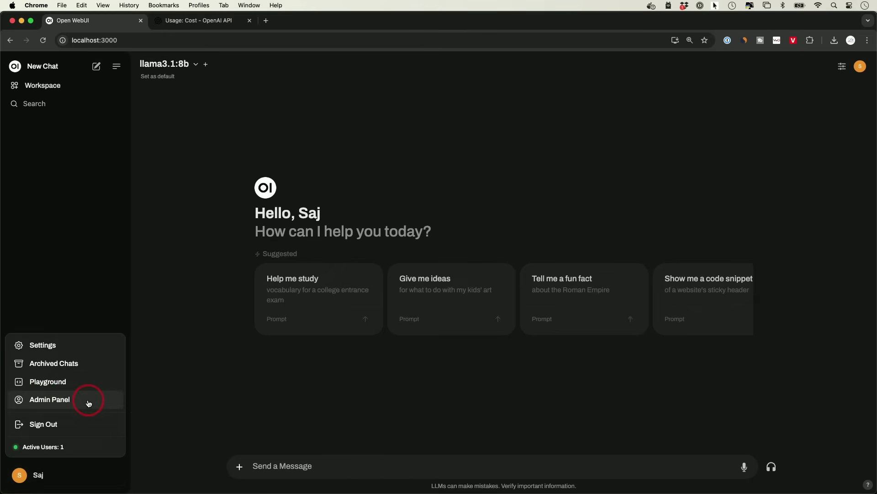
pyautogui.click(212, 89)
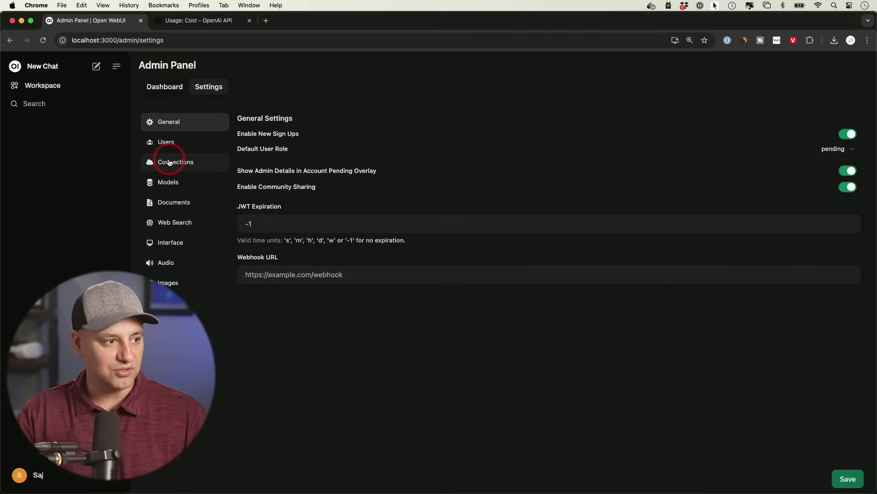
pyautogui.click(164, 185)
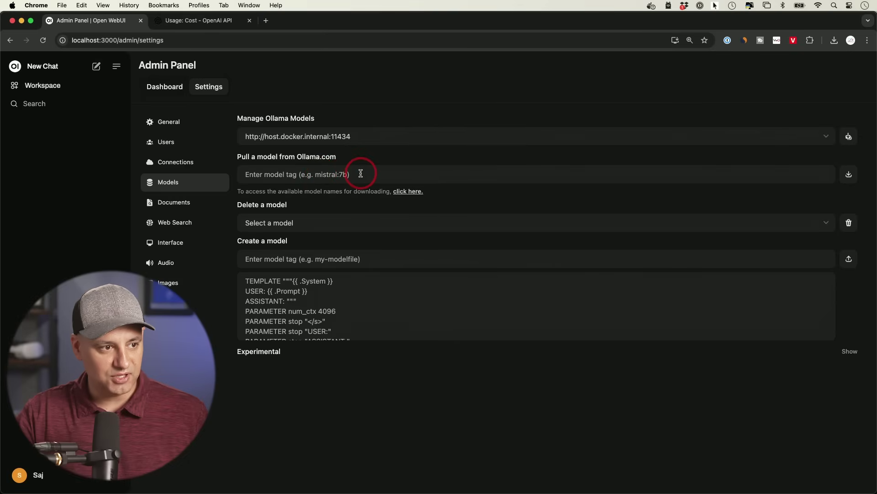
pyautogui.click(277, 224)
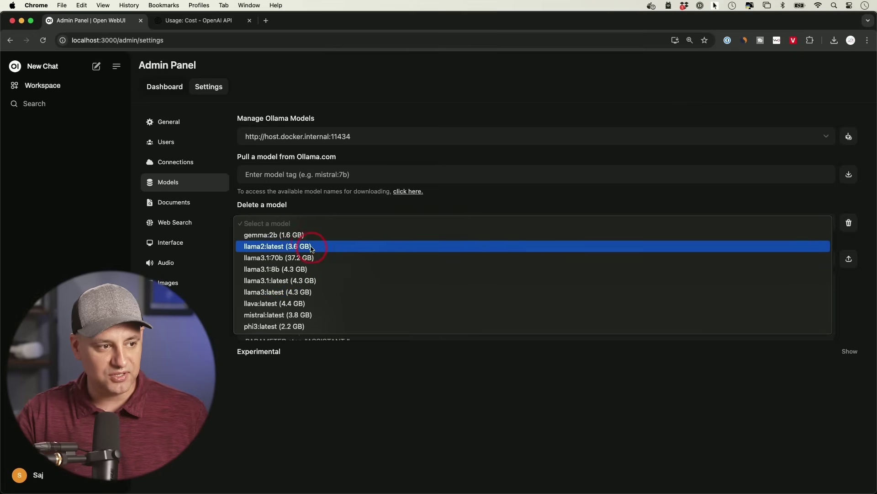
pyautogui.click(309, 203)
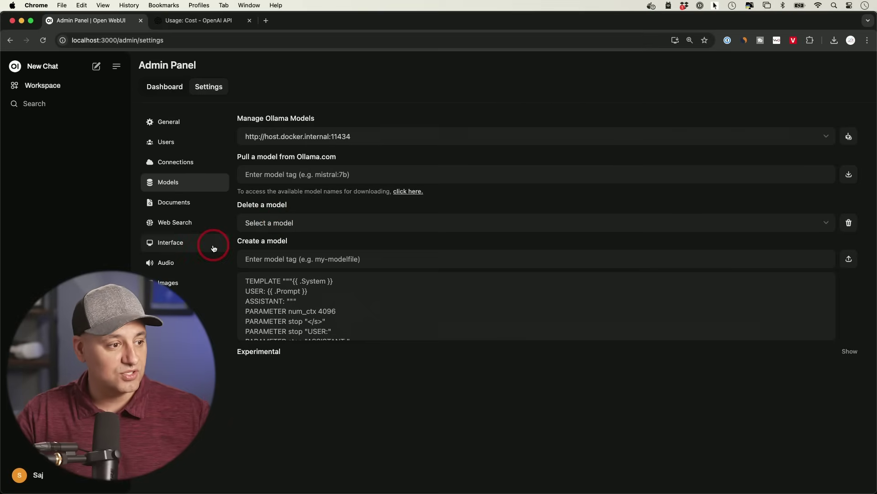
# Step: Open the Admin Panel's Connections settings, and bring up the OpenAI Platform's API keys page through the API login on openai.com
pyautogui.click(178, 164)
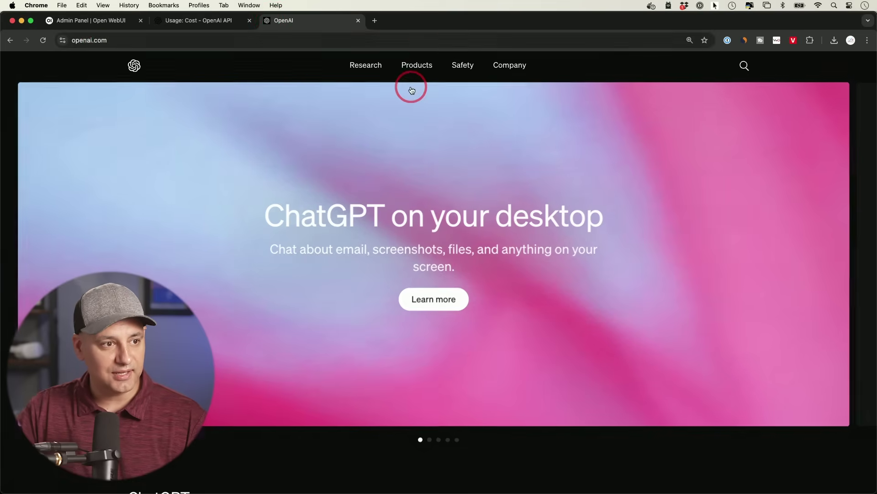
pyautogui.moveTo(415, 65)
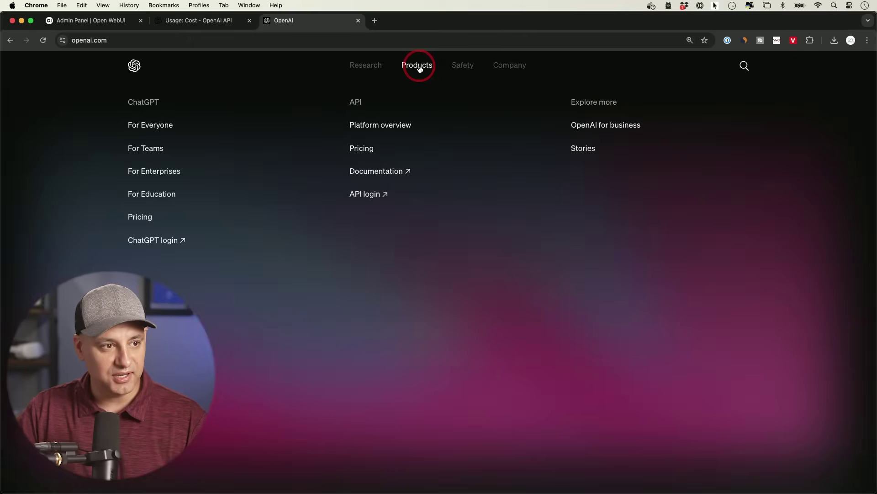
pyautogui.click(366, 198)
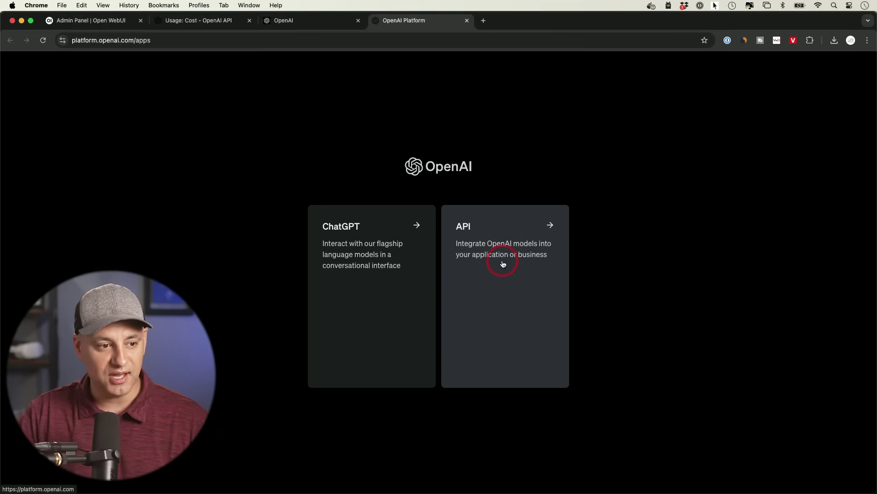
pyautogui.click(503, 263)
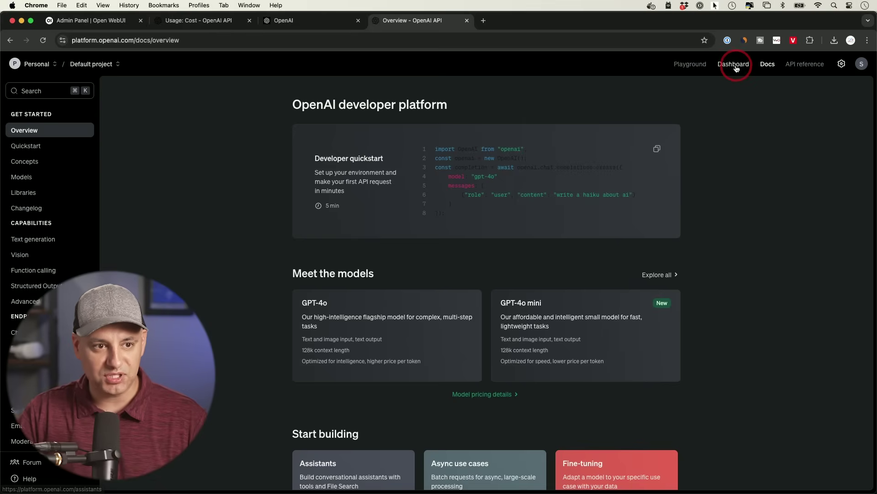
pyautogui.click(36, 196)
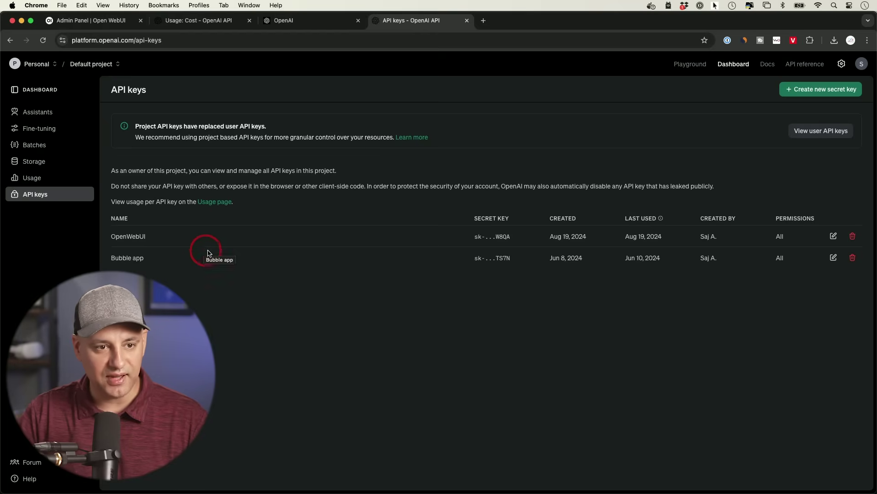
# Step: Create a new OpenAI secret key named OpenWebUI2, copy it and close the key dialog
pyautogui.click(813, 90)
pyautogui.write('OpenWebUI2')
pyautogui.click(519, 367)
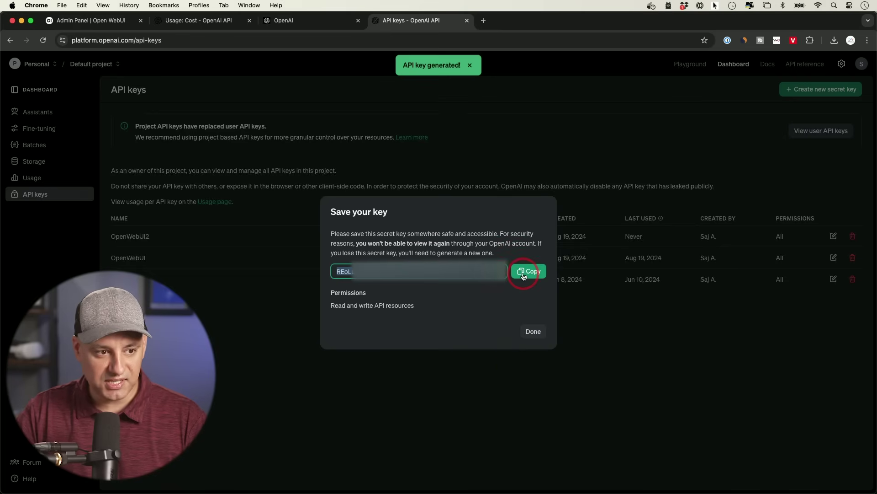
pyautogui.click(524, 272)
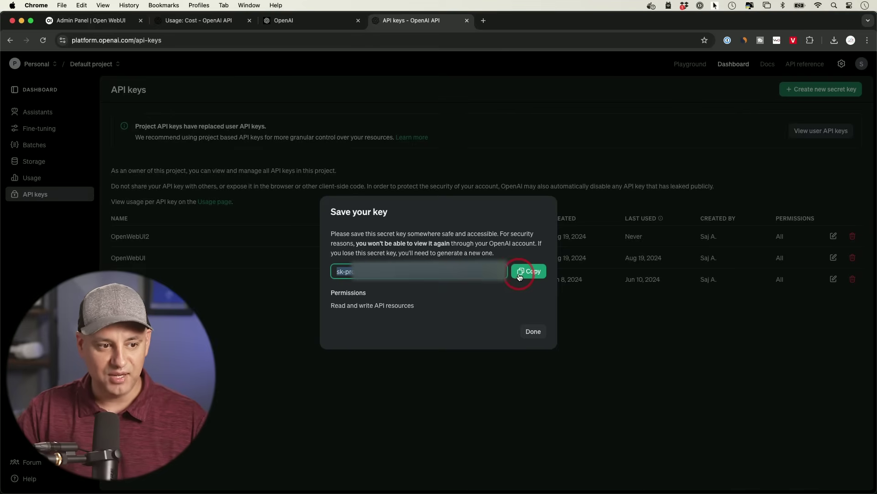
pyautogui.click(529, 336)
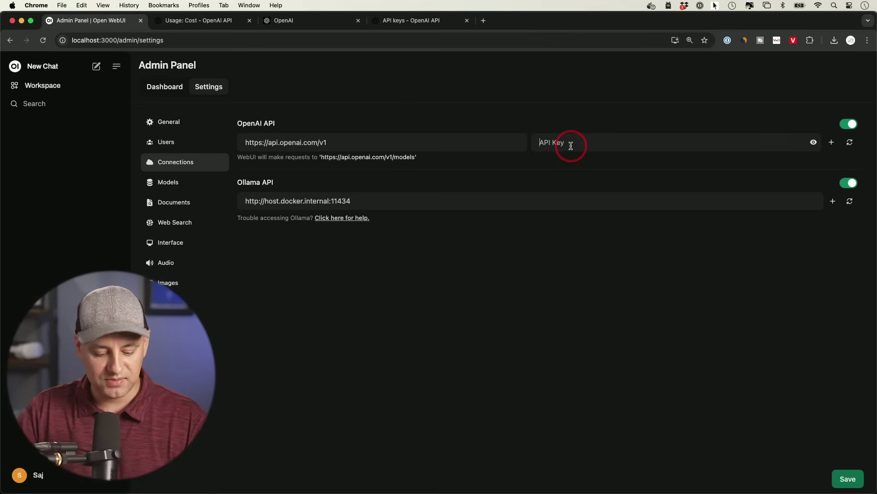
# Step: Paste the API key into the OpenAI API connection in Open WebUI and save the connection settings
pyautogui.press('super+v')
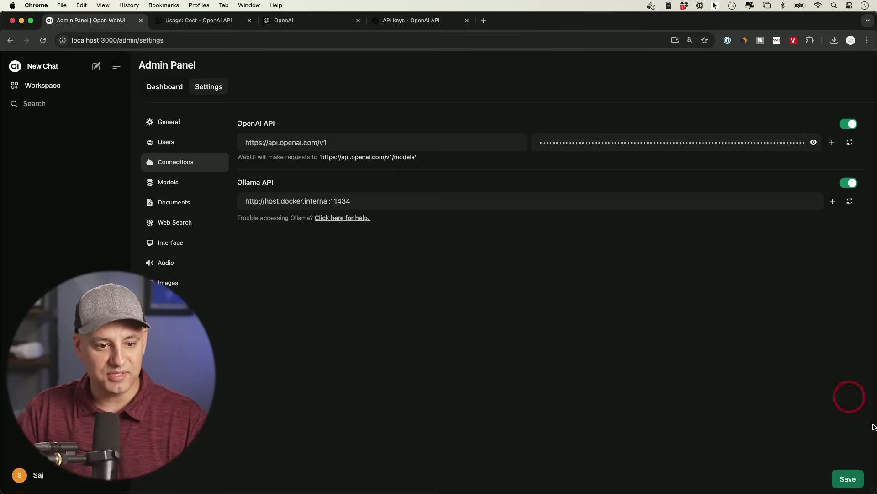
pyautogui.click(846, 480)
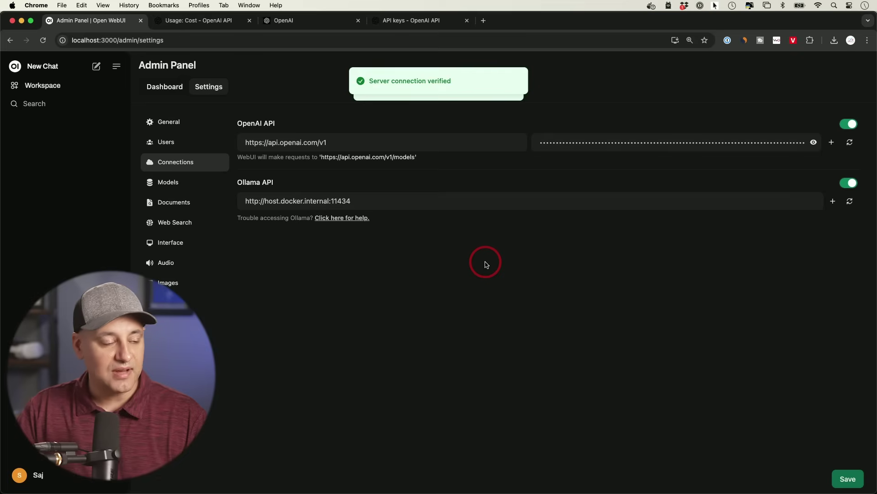
# Step: In the Images settings, set the image generation engine to Open AI (Dall-E), paste the API key and save
pyautogui.click(173, 284)
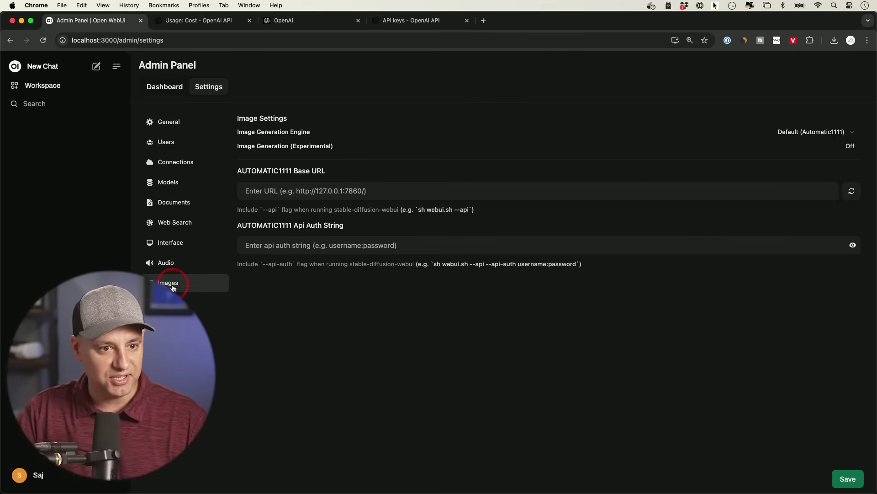
pyautogui.click(853, 133)
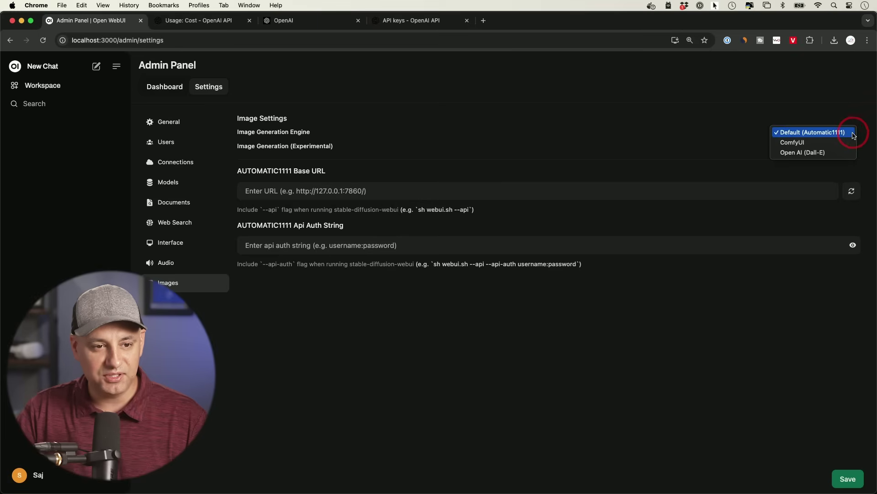
pyautogui.click(814, 154)
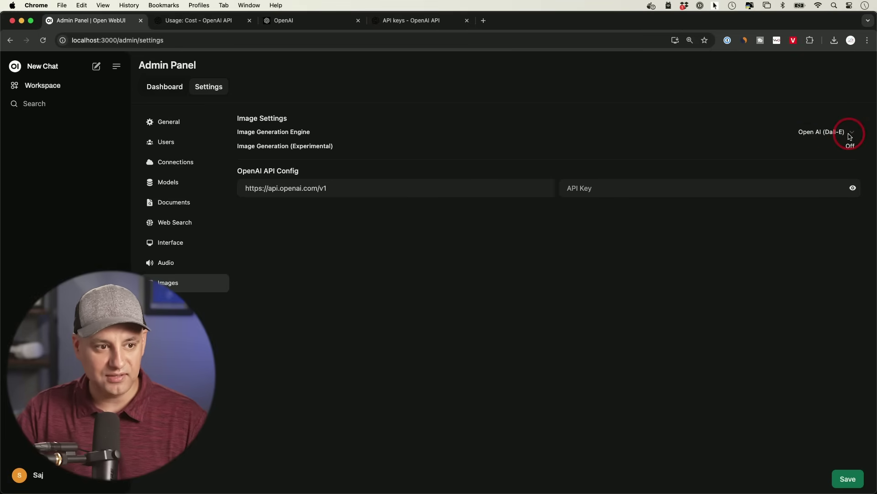
pyautogui.click(639, 187)
pyautogui.press('super+v')
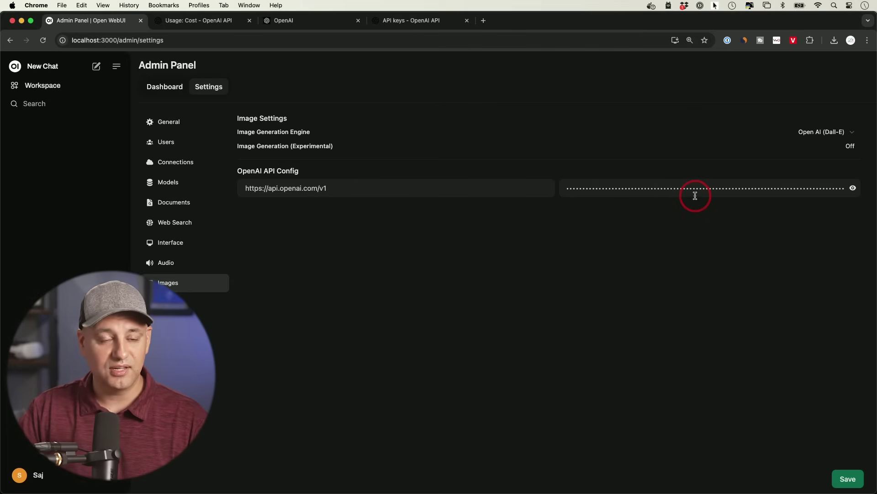
pyautogui.click(847, 478)
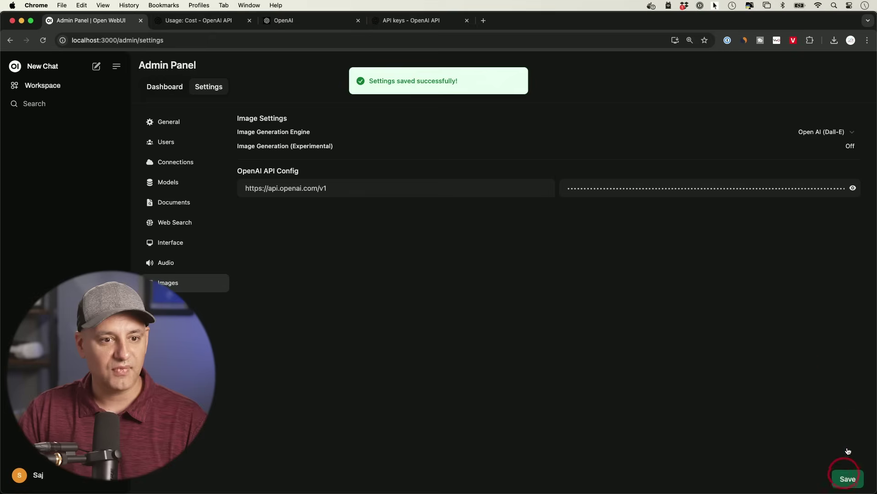
# Step: Turn on experimental image generation, set the default model to DALL·E 3 and the image size to 1024x1024, and save
pyautogui.click(852, 147)
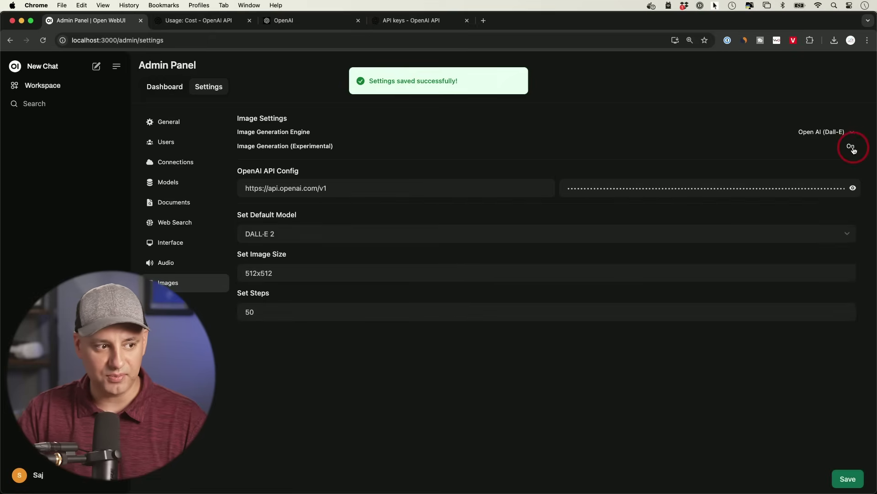
pyautogui.click(278, 235)
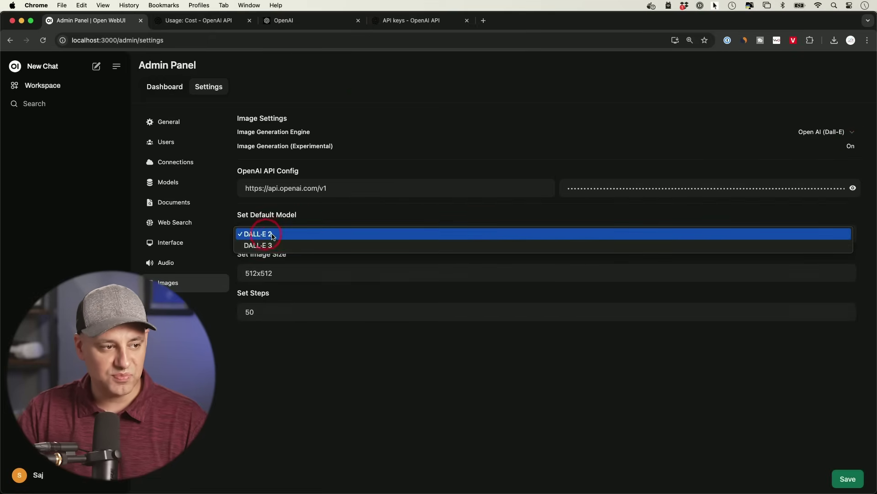
pyautogui.click(274, 245)
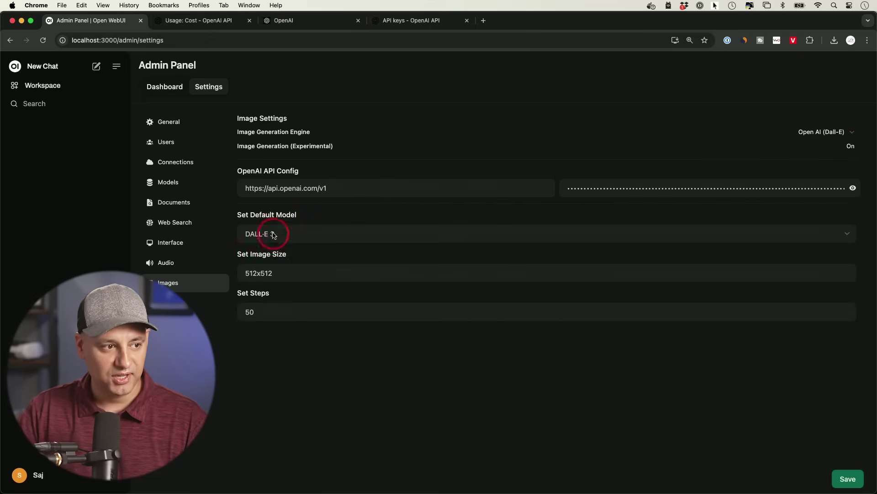
pyautogui.moveTo(290, 273); pyautogui.dragTo(211, 275)
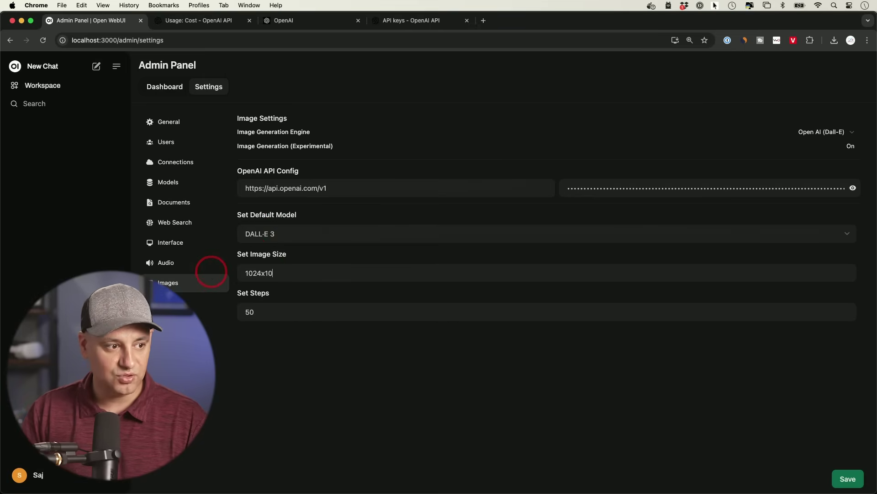
pyautogui.write('1024x1024')
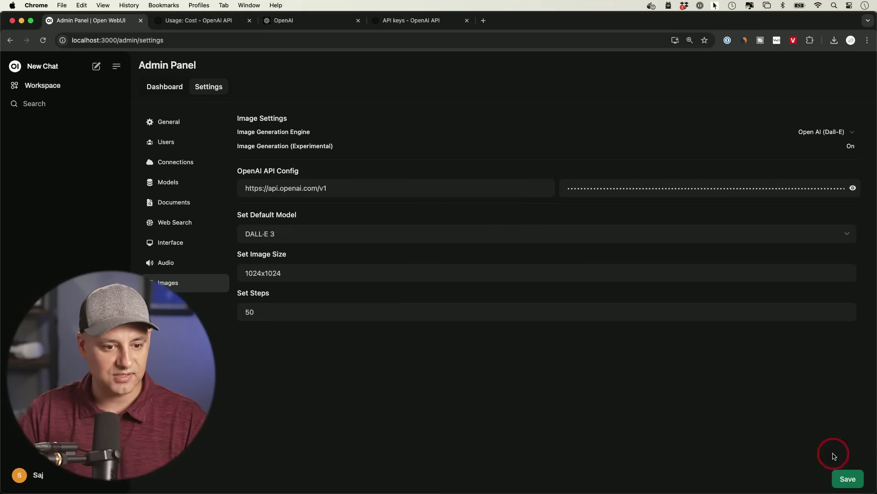
pyautogui.click(847, 478)
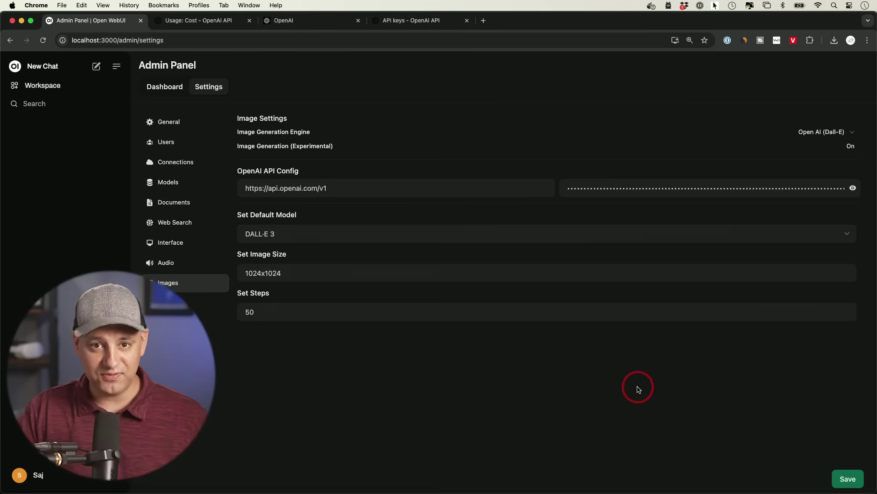
# Step: Start a new chat, look through the available models, select chatgpt-4o-latest and set it as the default model
pyautogui.click(40, 67)
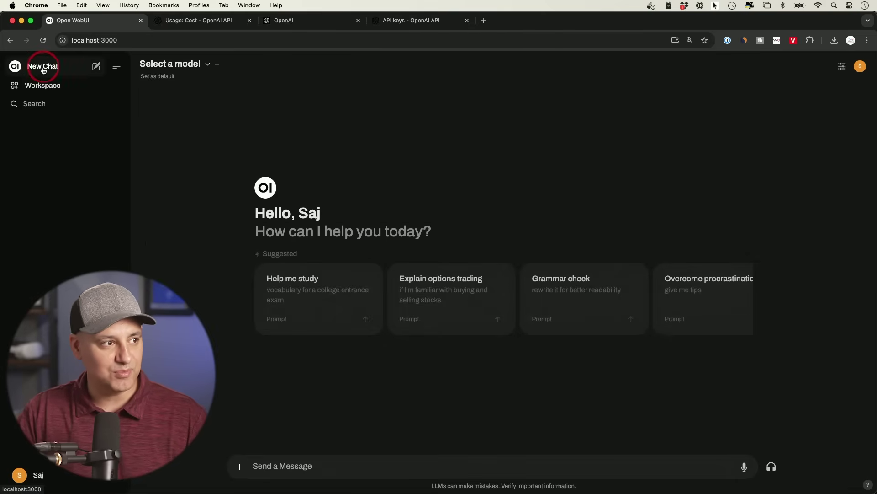
pyautogui.click(208, 64)
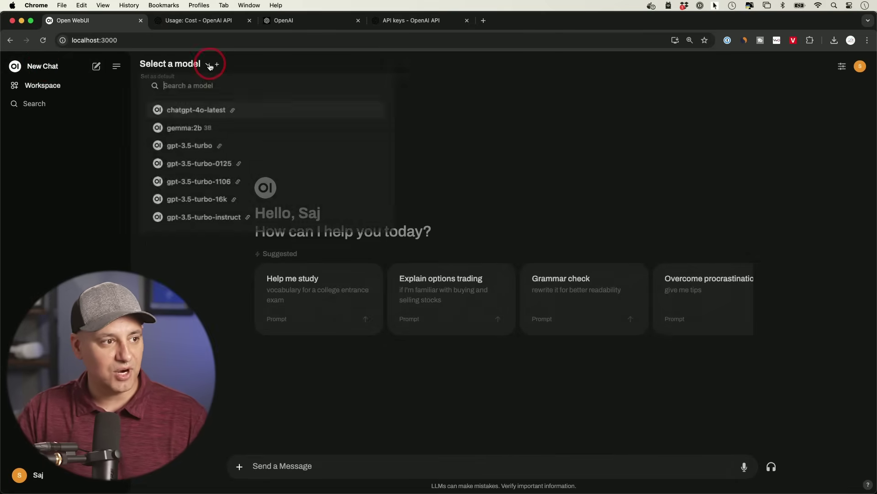
pyautogui.scroll(-15, 256, 200)
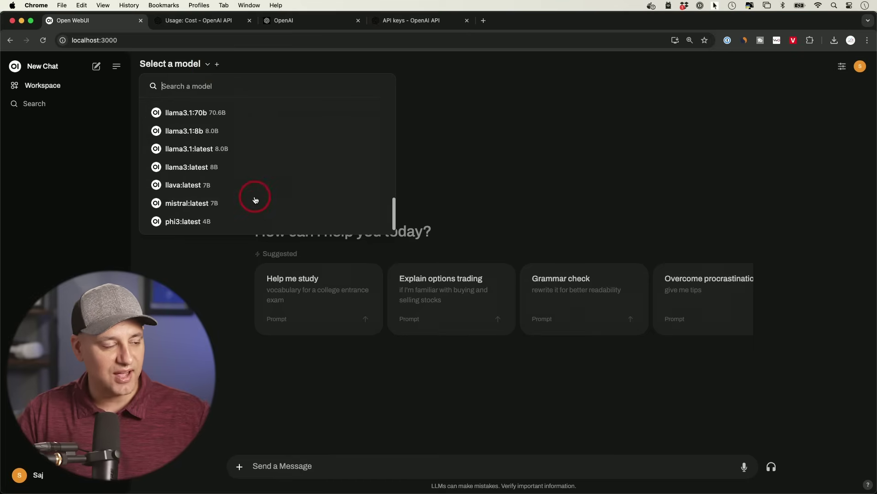
pyautogui.scroll(2, 257, 197)
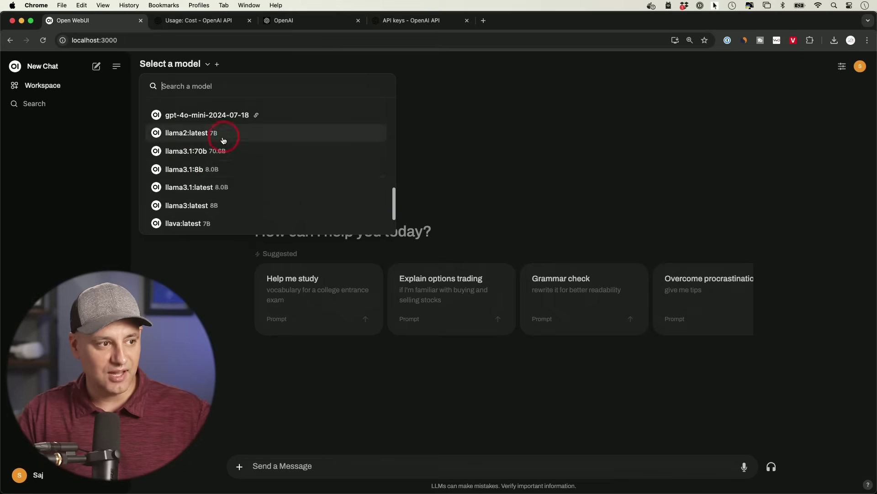
pyautogui.scroll(5, 225, 144)
pyautogui.scroll(6, 225, 146)
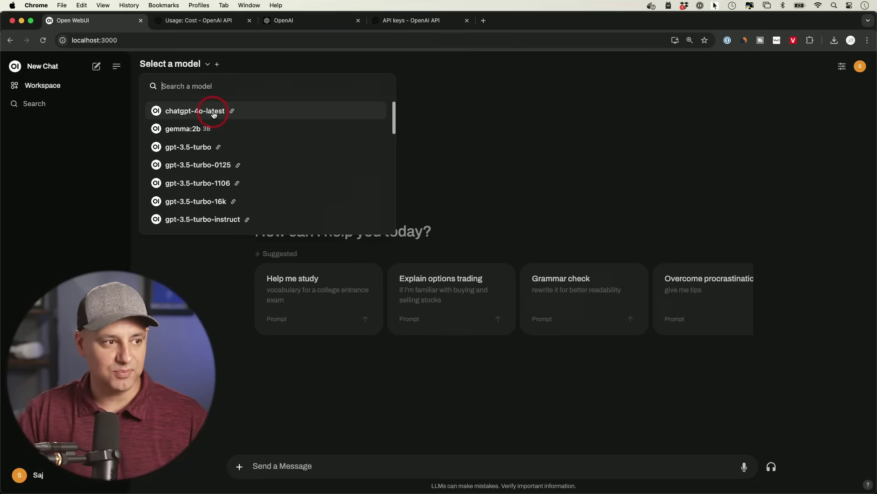
pyautogui.scroll(-10, 268, 147)
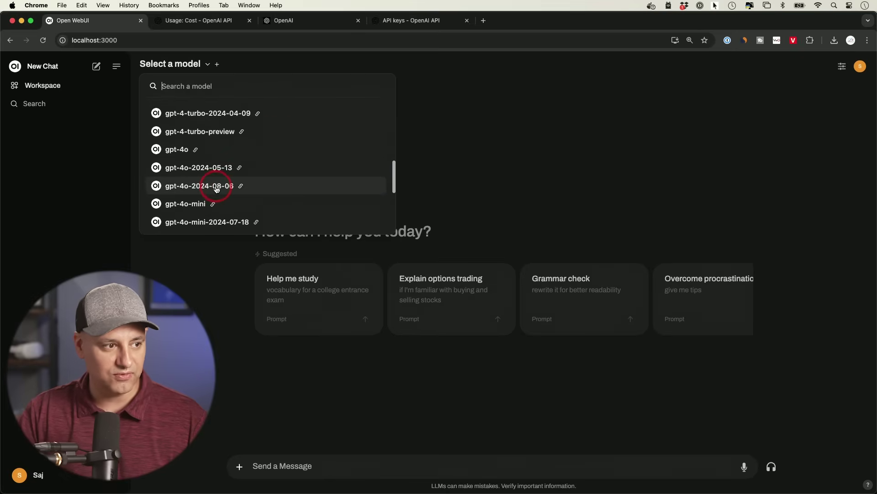
pyautogui.scroll(-1, 200, 188)
pyautogui.scroll(10, 248, 189)
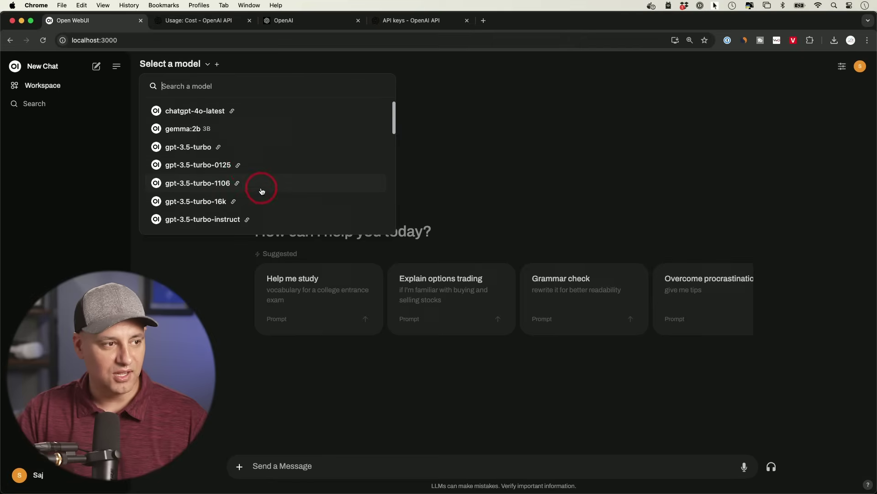
pyautogui.click(202, 115)
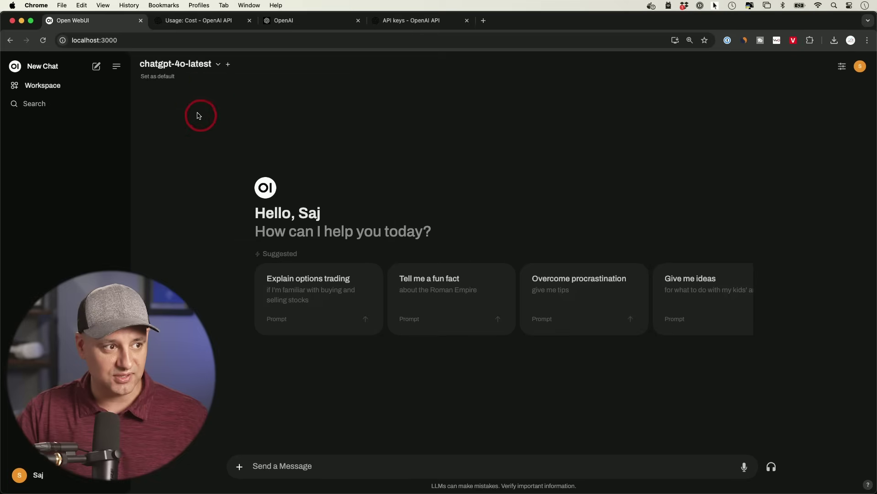
pyautogui.click(156, 81)
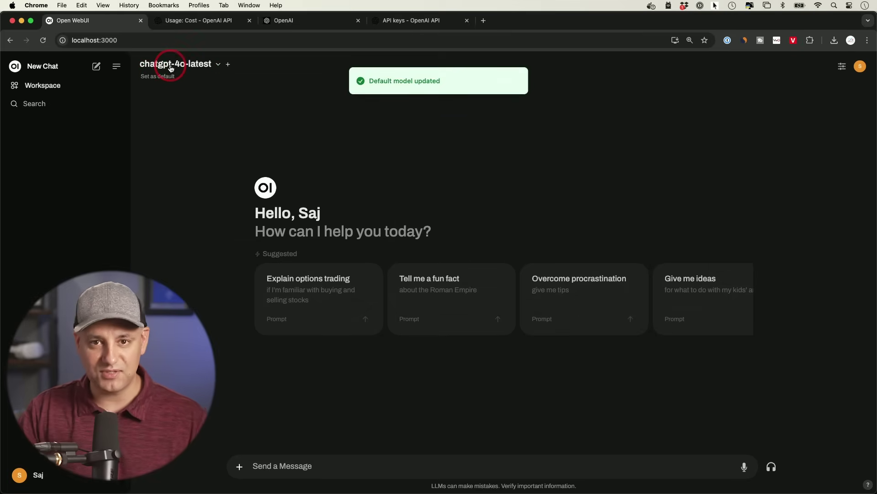
# Step: Send the message "can you help me with something" to chatgpt-4o-latest and look over the actions available under its reply
pyautogui.click(186, 64)
pyautogui.click(258, 291)
pyautogui.click(724, 111)
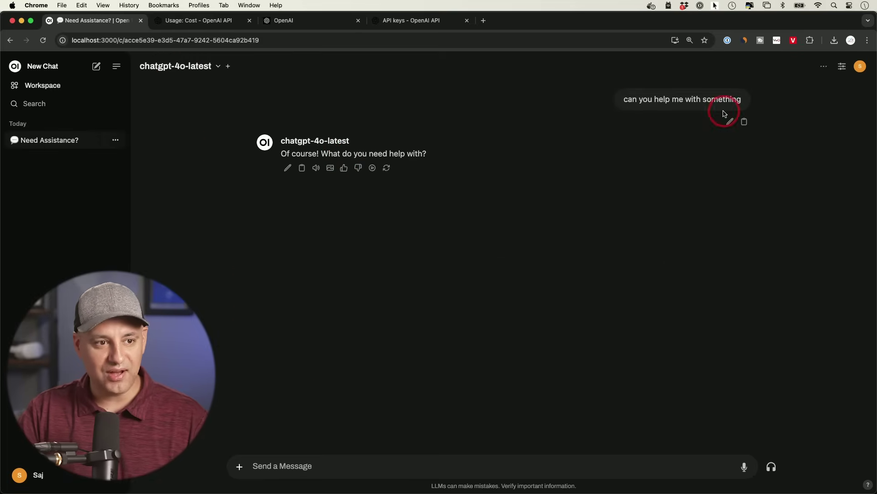
pyautogui.click(693, 100)
pyautogui.click(288, 155)
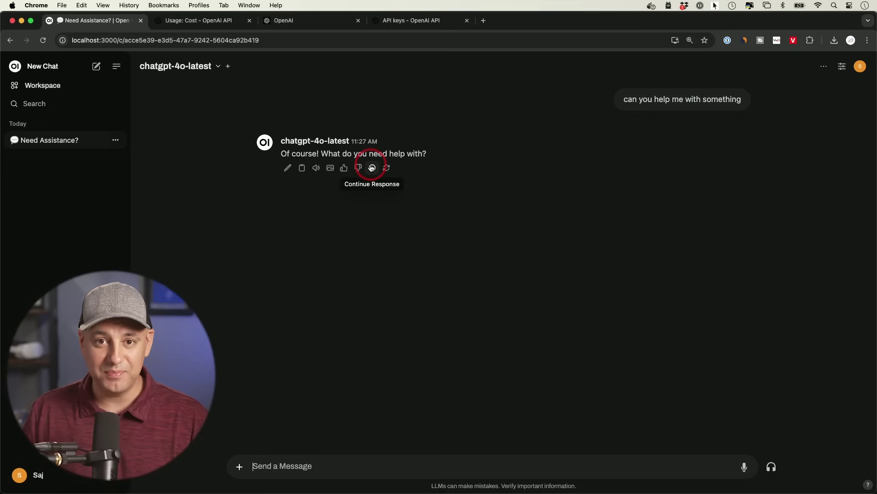
pyautogui.click(372, 167)
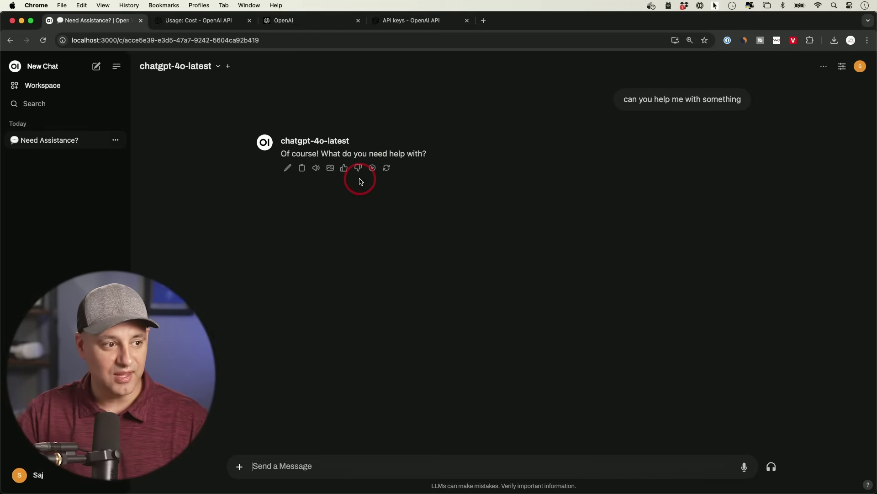
# Step: Attach the image of course thumbnails, ask "what is this" and compare the model's answer with the picture
pyautogui.click(240, 473)
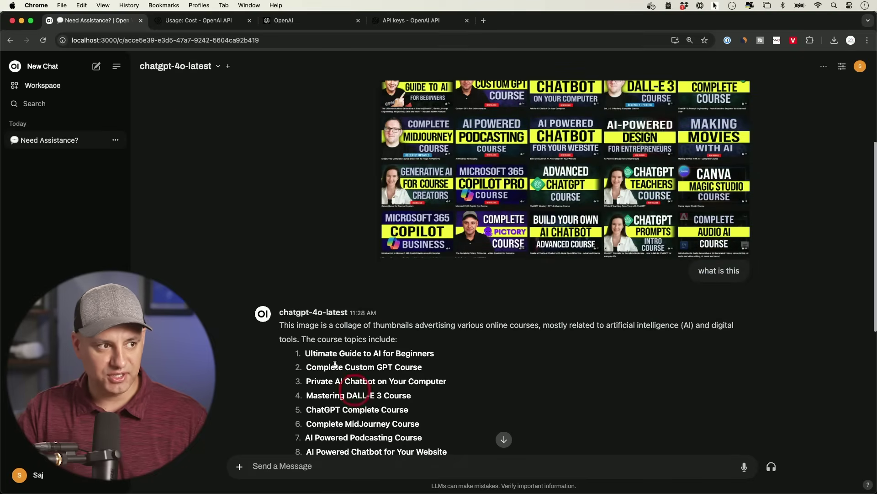
pyautogui.scroll(-5, 435, 333)
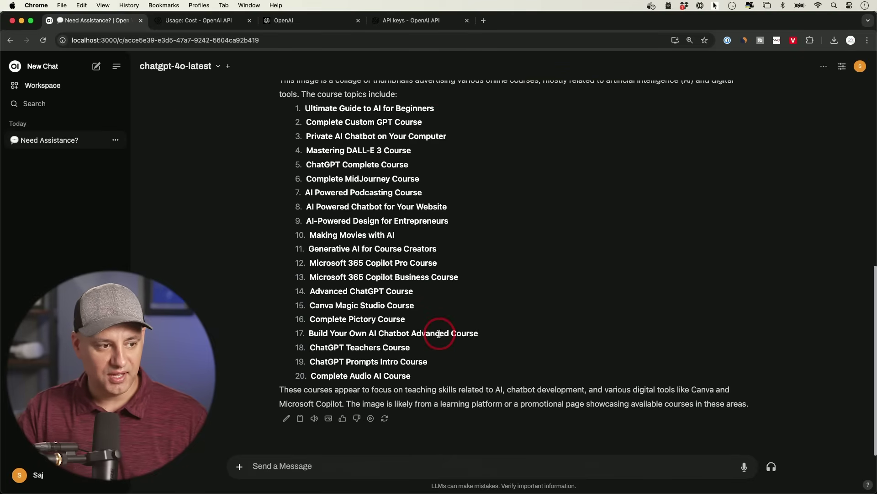
pyautogui.scroll(10, 439, 333)
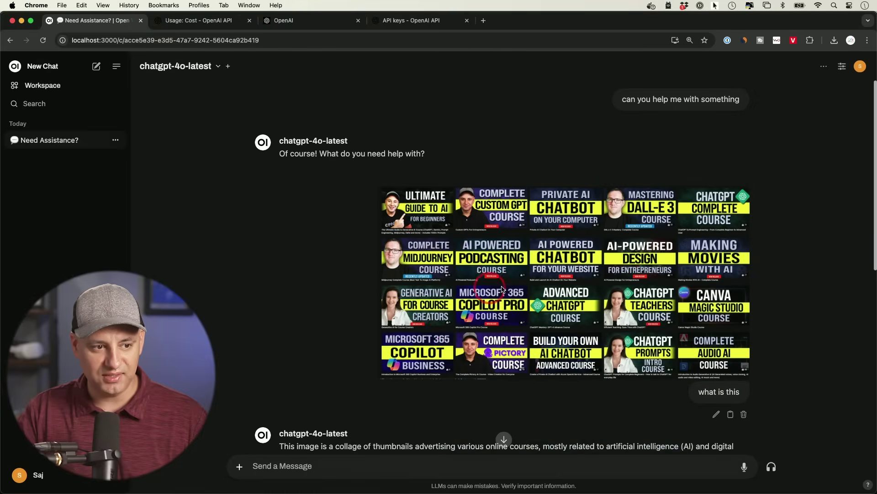
pyautogui.scroll(-3, 609, 284)
pyautogui.scroll(-6, 609, 284)
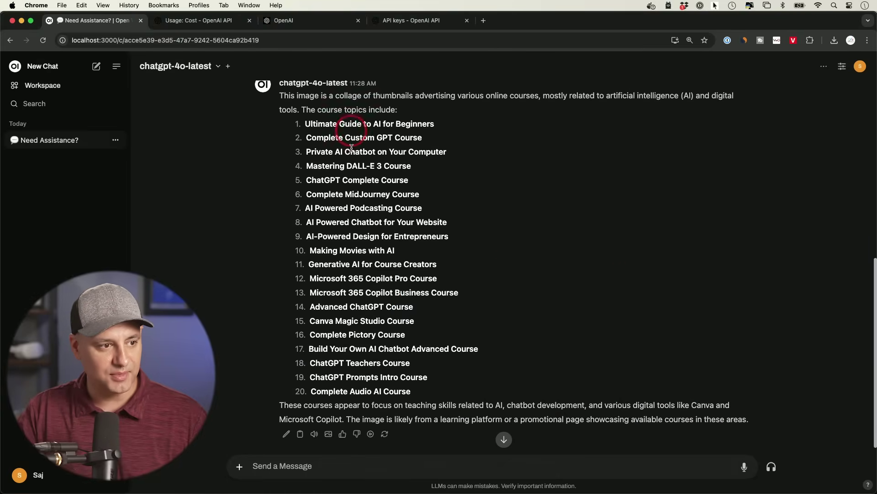
pyautogui.scroll(-1, 556, 332)
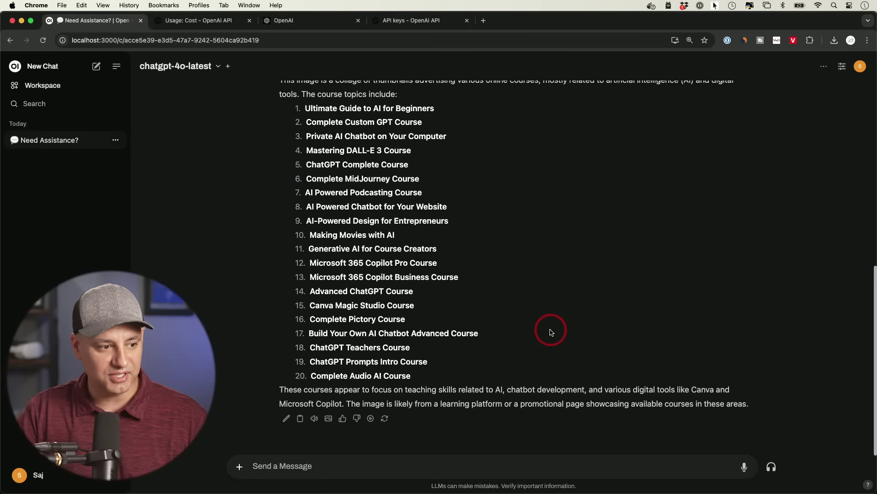
# Step: Add a second model to the chat and set it to llama3.1:8b
pyautogui.click(229, 67)
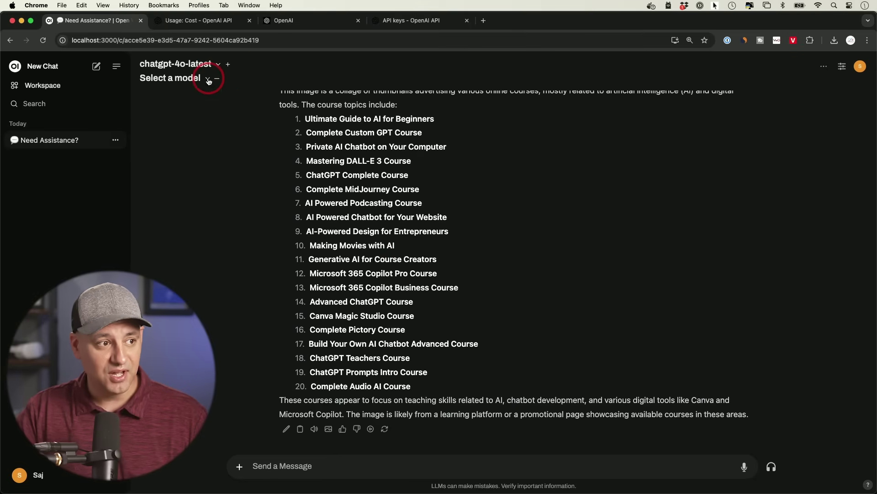
pyautogui.click(208, 79)
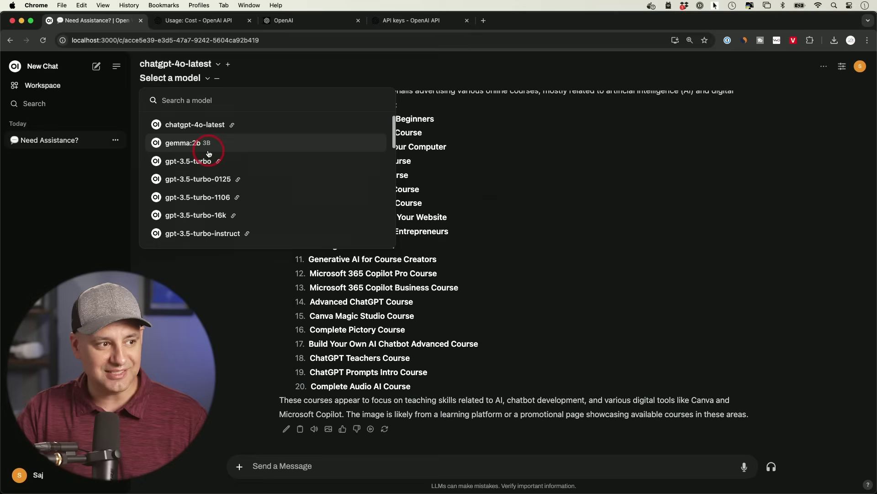
pyautogui.scroll(-4, 258, 178)
pyautogui.scroll(4, 258, 178)
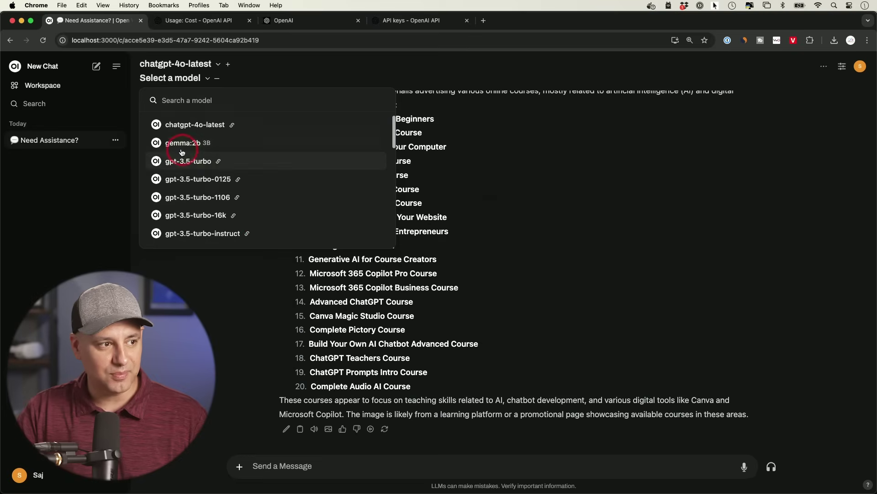
pyautogui.scroll(-10, 275, 179)
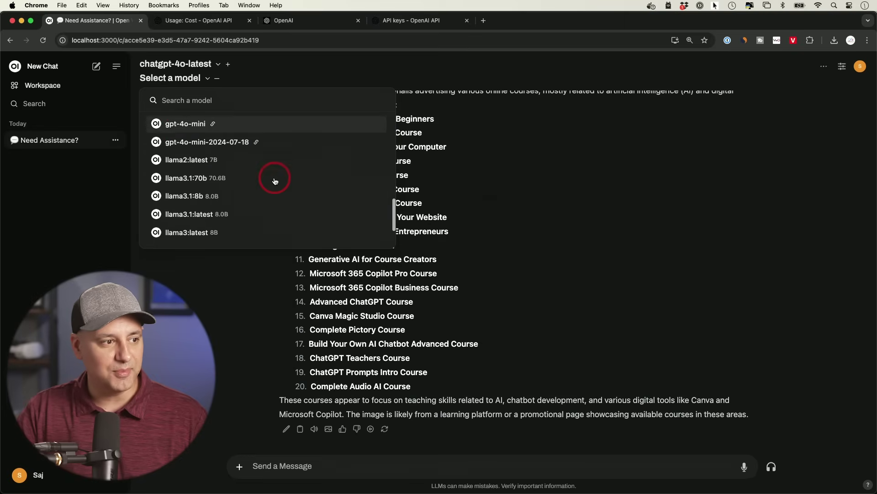
pyautogui.click(185, 195)
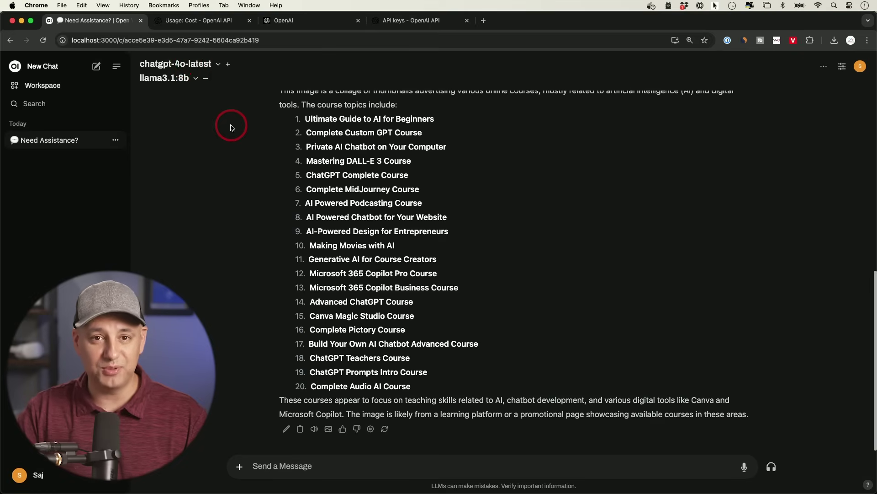
# Step: Start creating a custom model in the workspace and choose chatgpt-4o-latest as its base model
pyautogui.click(39, 91)
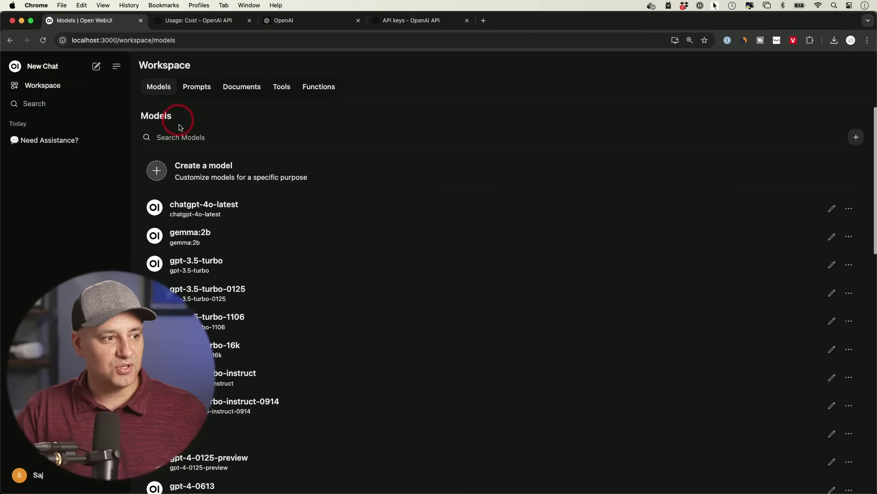
pyautogui.click(214, 170)
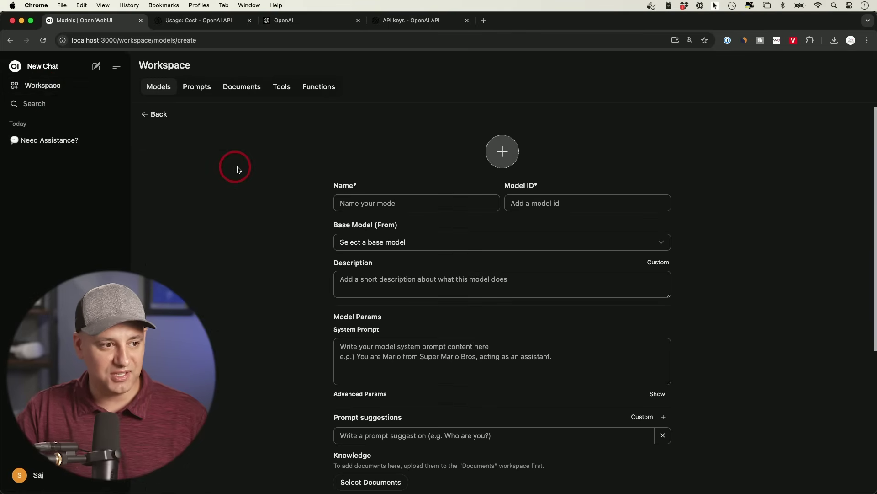
pyautogui.scroll(-1, 238, 170)
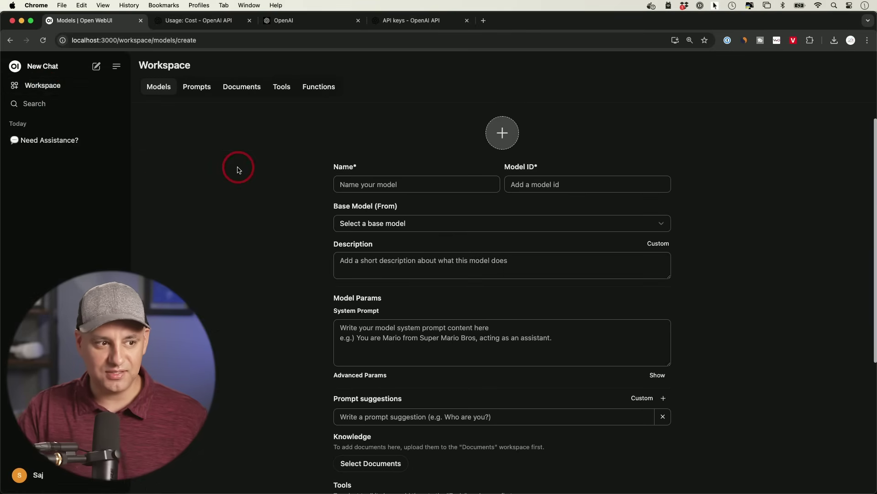
pyautogui.click(358, 223)
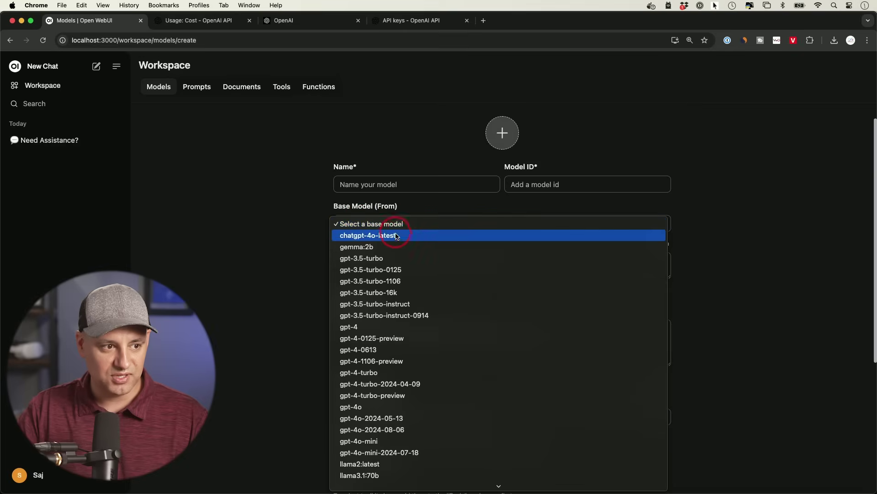
pyautogui.click(397, 236)
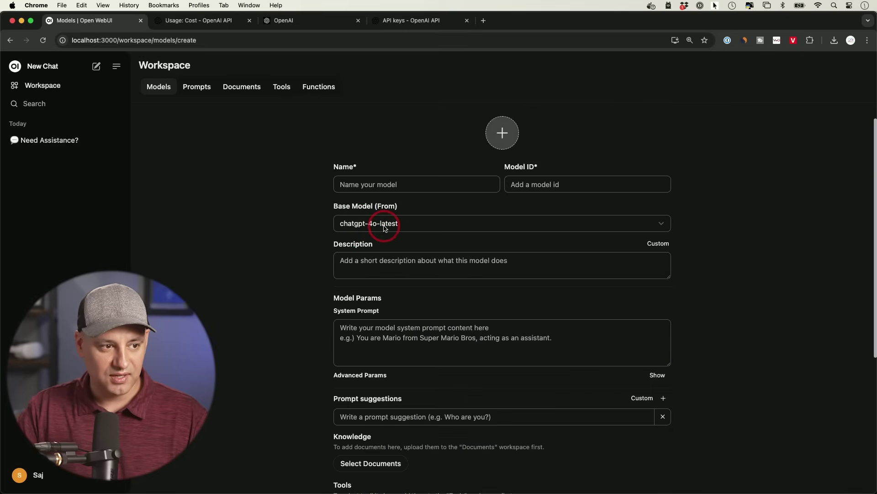
pyautogui.click(385, 229)
pyautogui.click(260, 231)
# Step: Review the new model's prompt, knowledge, tools and capabilities settings, then return to the workspace's model list and look through it
pyautogui.scroll(-3, 273, 236)
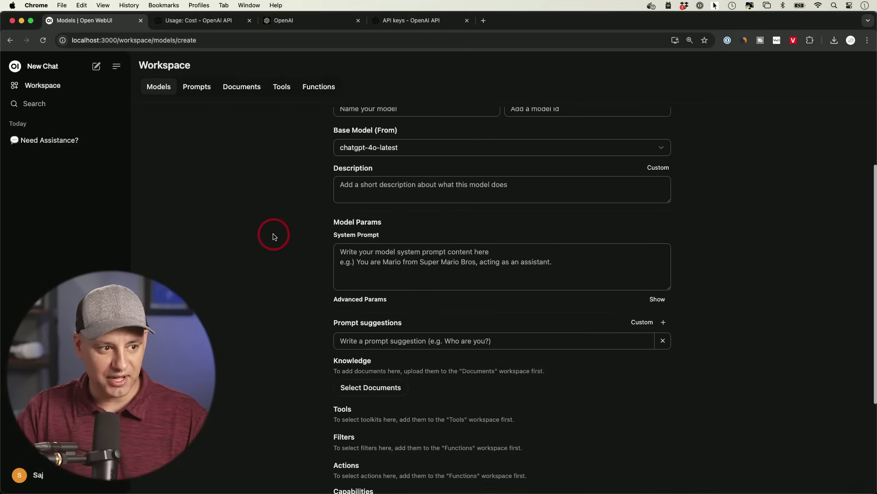
pyautogui.scroll(-3, 409, 255)
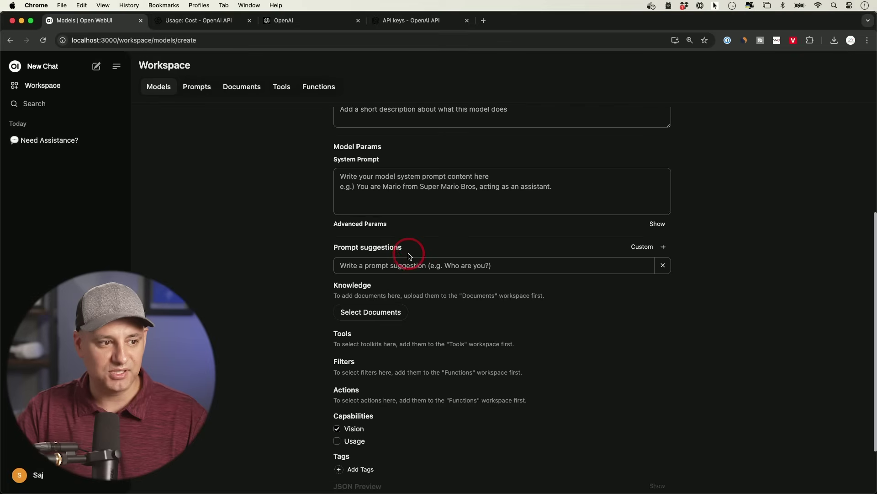
pyautogui.scroll(-1, 386, 265)
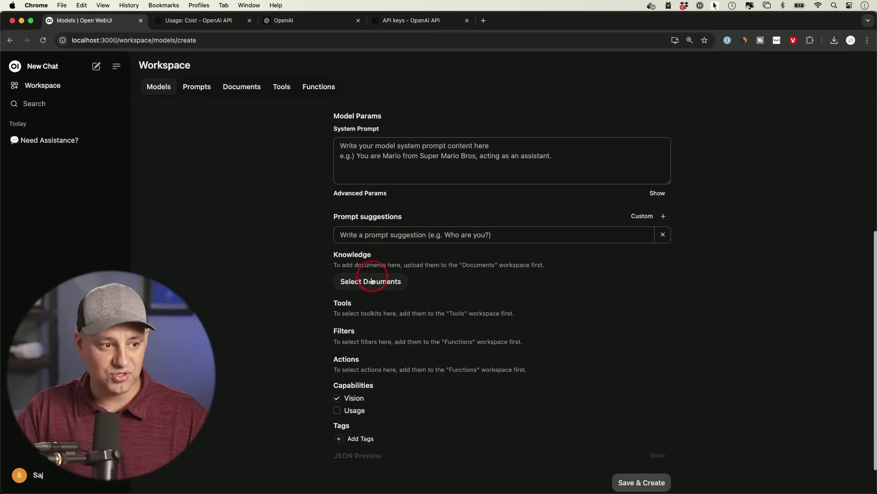
pyautogui.scroll(-1, 374, 281)
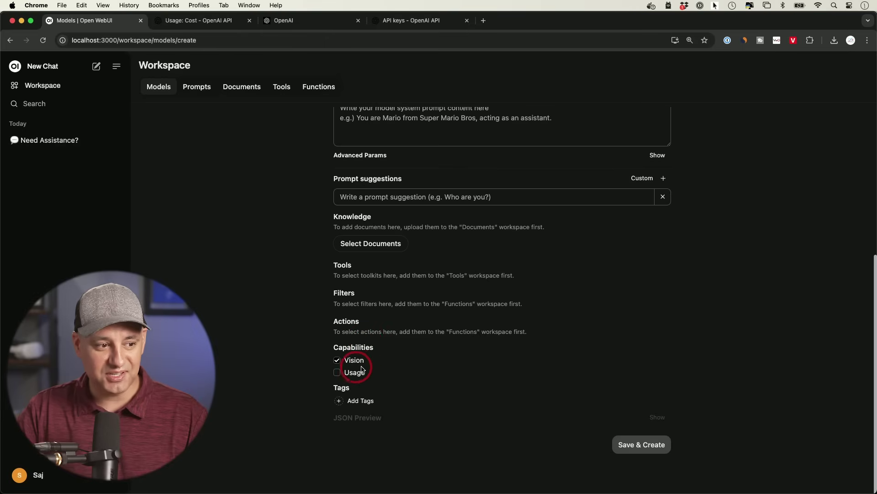
pyautogui.scroll(5, 503, 289)
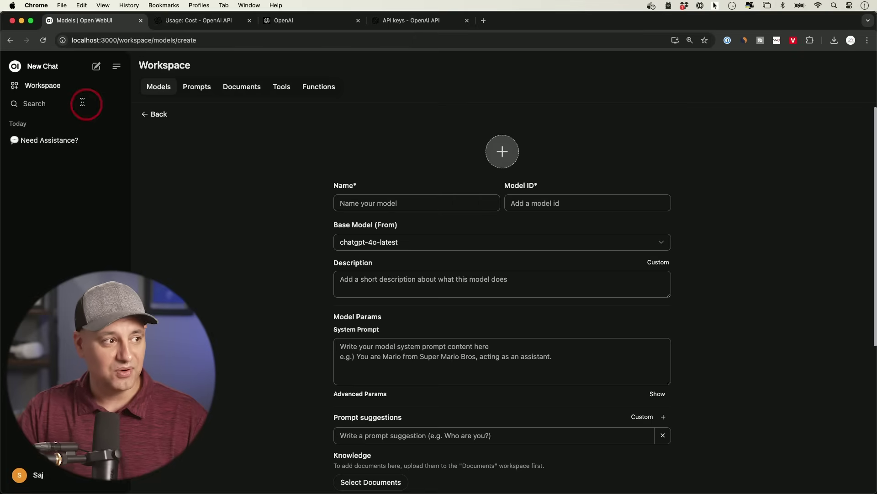
pyautogui.click(44, 87)
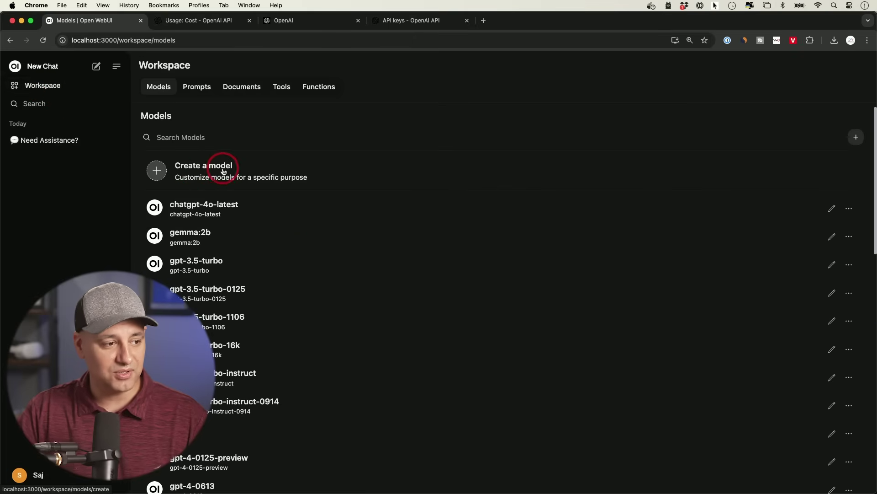
pyautogui.scroll(-10, 295, 253)
pyautogui.scroll(10, 296, 255)
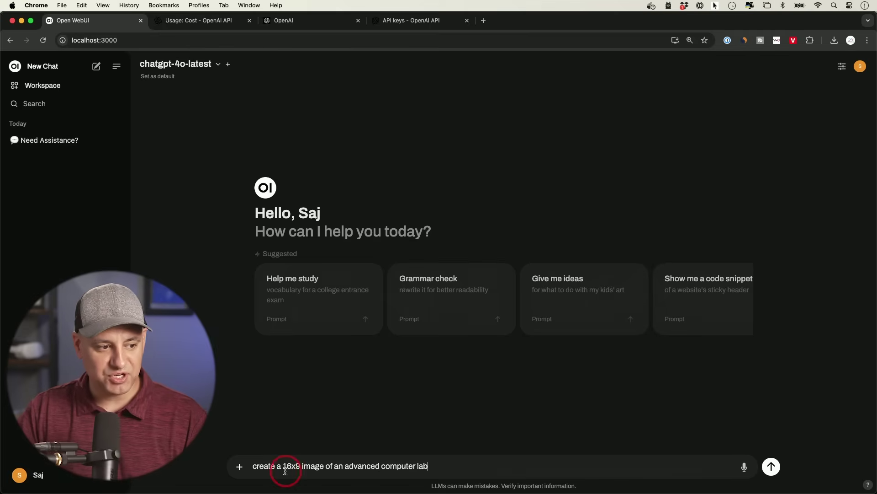
# Step: Send "create a 16x9 image of an advanced computer lab" to chatgpt-4o-latest in a new chat and generate an image from its reply
pyautogui.press('Return')
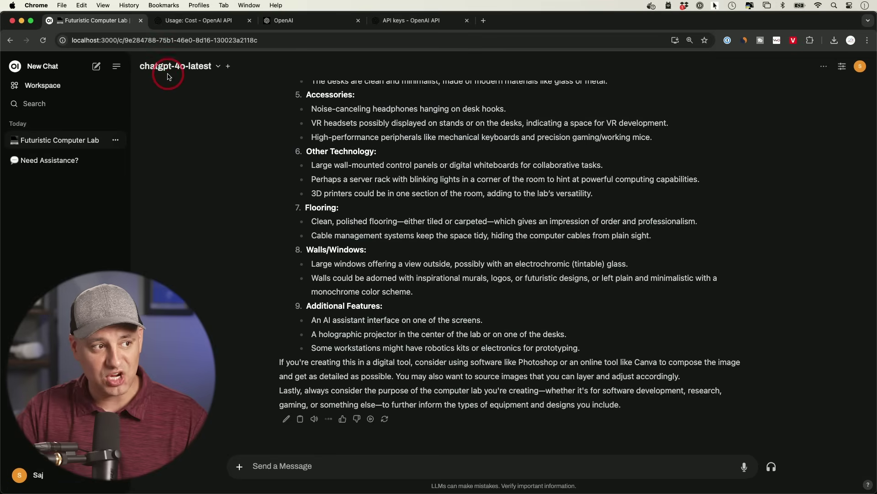
pyautogui.scroll(-1, 418, 245)
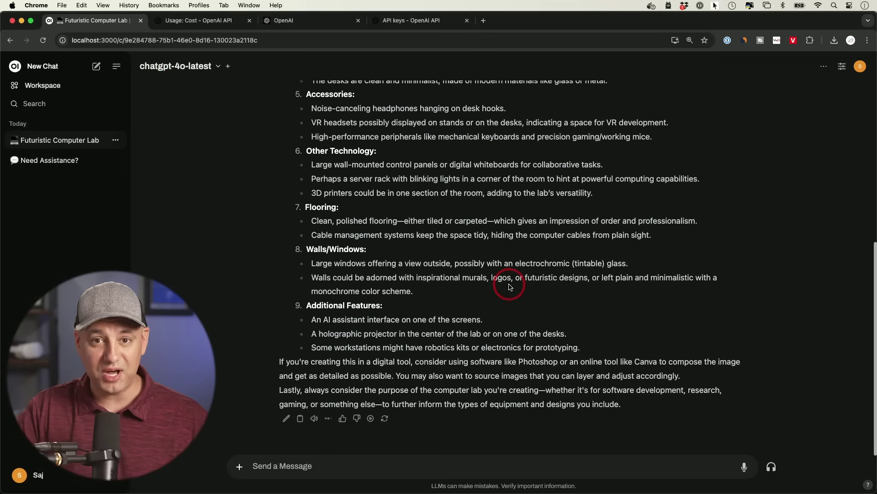
pyautogui.scroll(1, 510, 287)
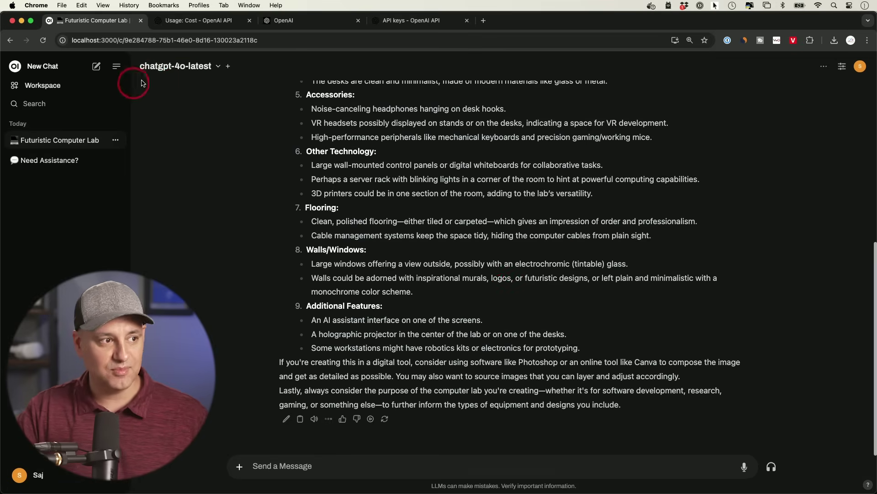
# Step: Look over the generated computer lab image, enlarge it to full view and download it
pyautogui.scroll(6, 434, 191)
pyautogui.scroll(-7, 434, 191)
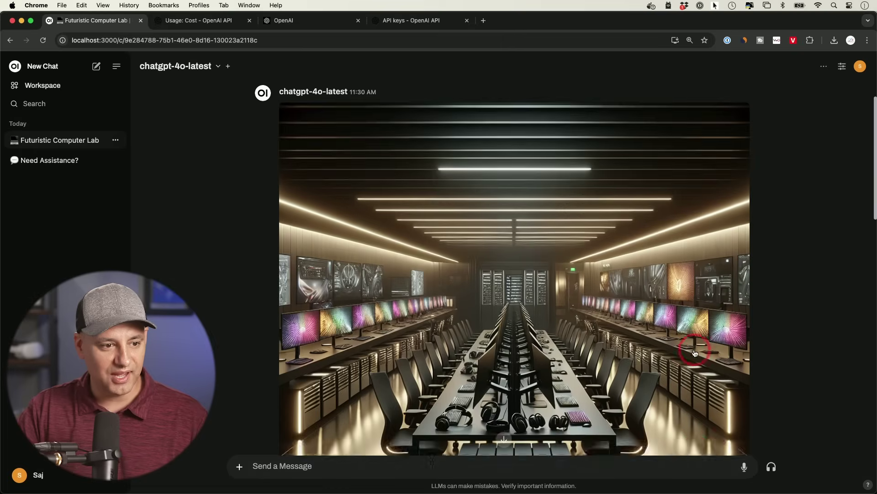
pyautogui.scroll(1, 695, 352)
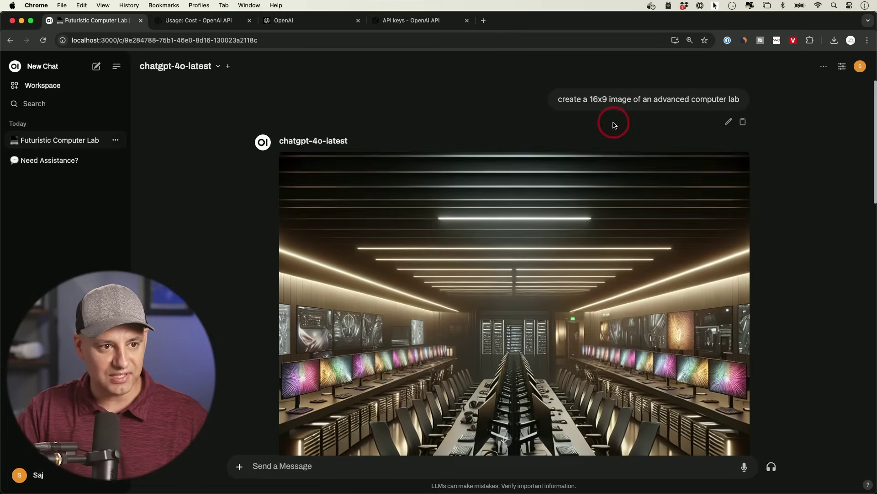
pyautogui.scroll(-4, 613, 122)
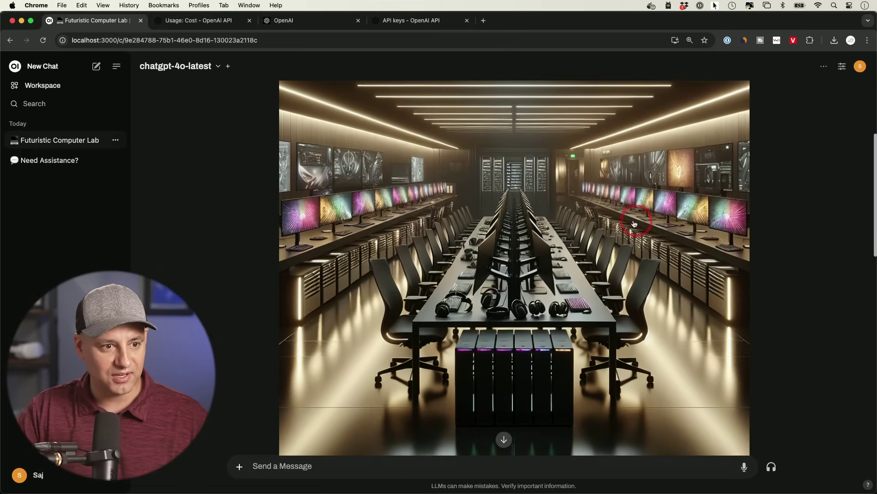
pyautogui.click(592, 220)
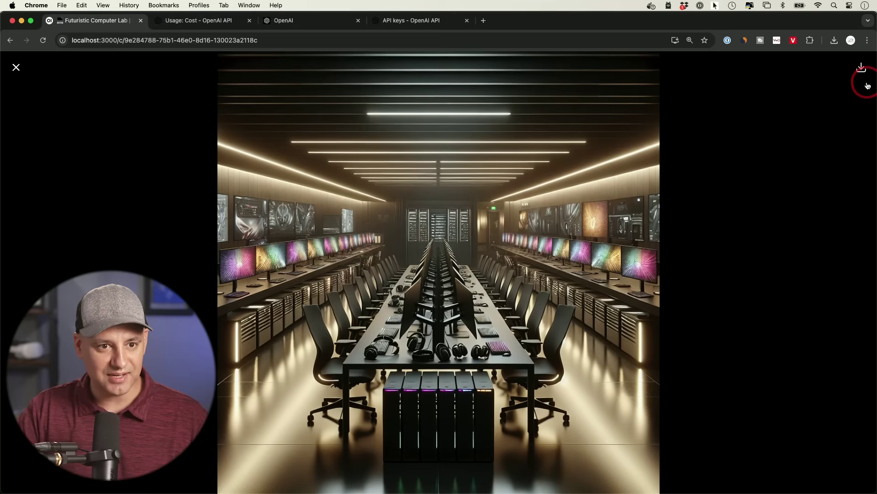
pyautogui.click(862, 69)
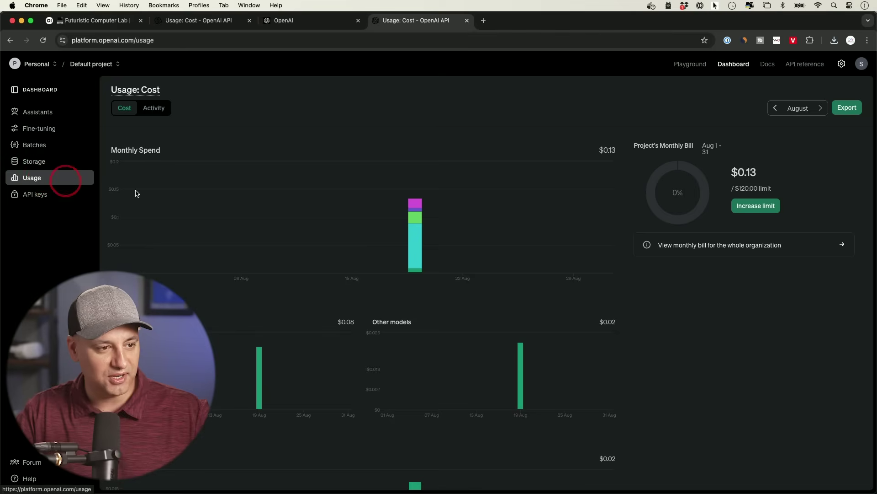
# Step: Examine August's monthly spend on the OpenAI platform's usage page, including the cost breakdown by model type
pyautogui.moveTo(416, 251)
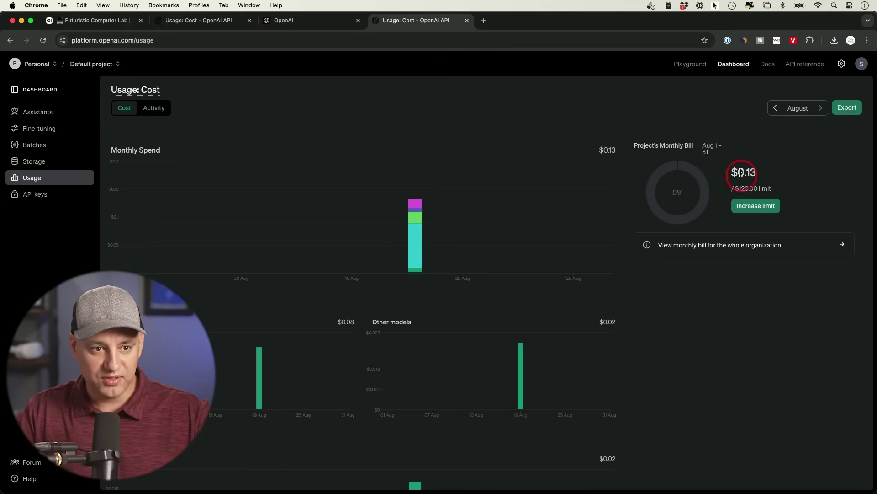
pyautogui.scroll(-1, 535, 256)
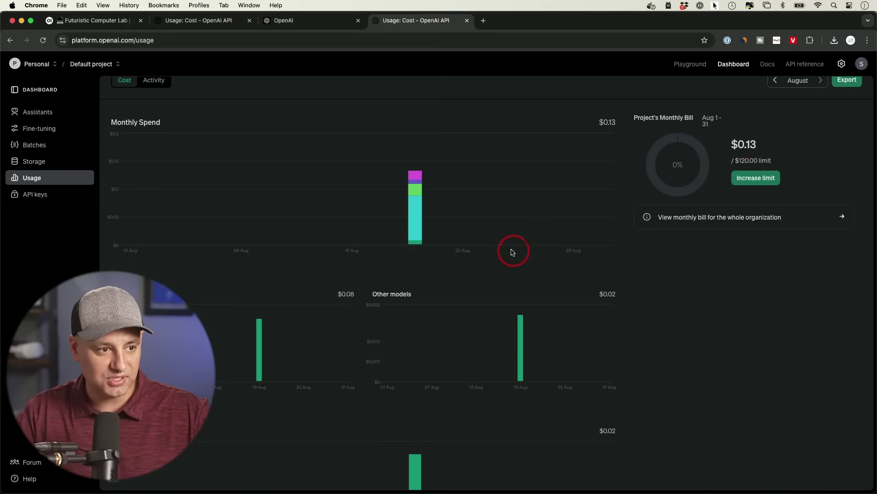
pyautogui.moveTo(418, 221)
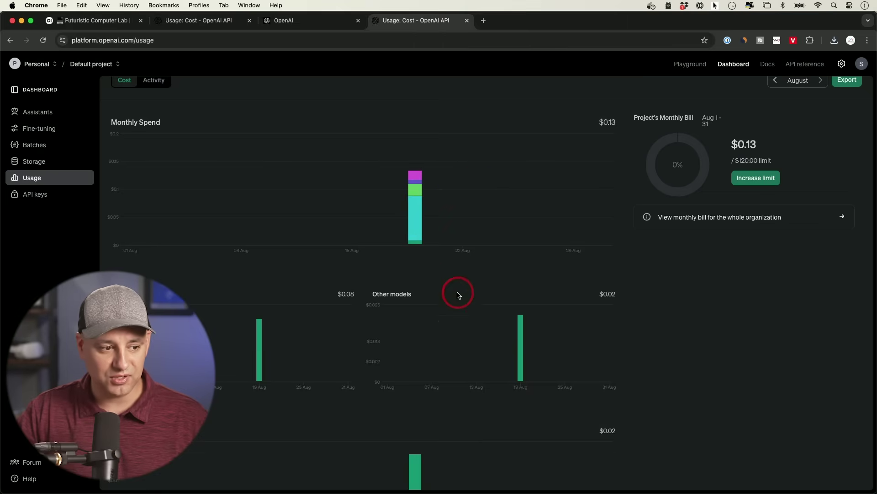
pyautogui.scroll(-3, 457, 292)
pyautogui.scroll(1, 459, 295)
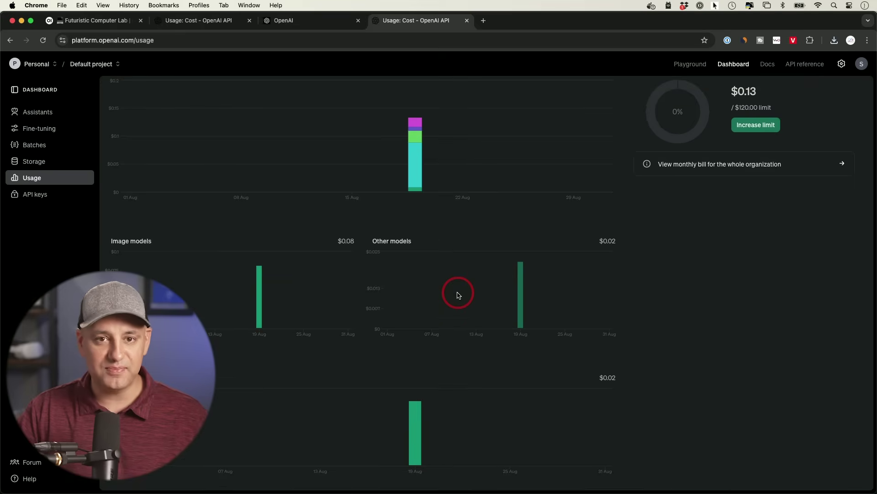
pyautogui.scroll(-1, 459, 295)
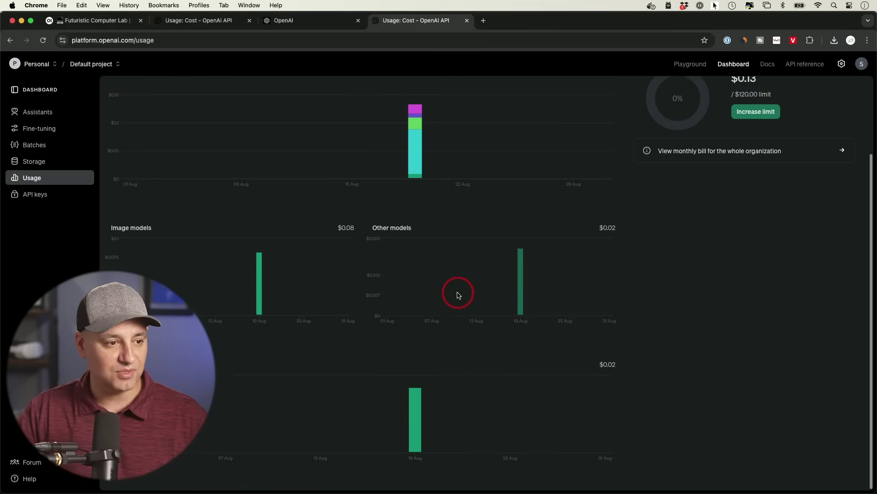
pyautogui.moveTo(262, 293)
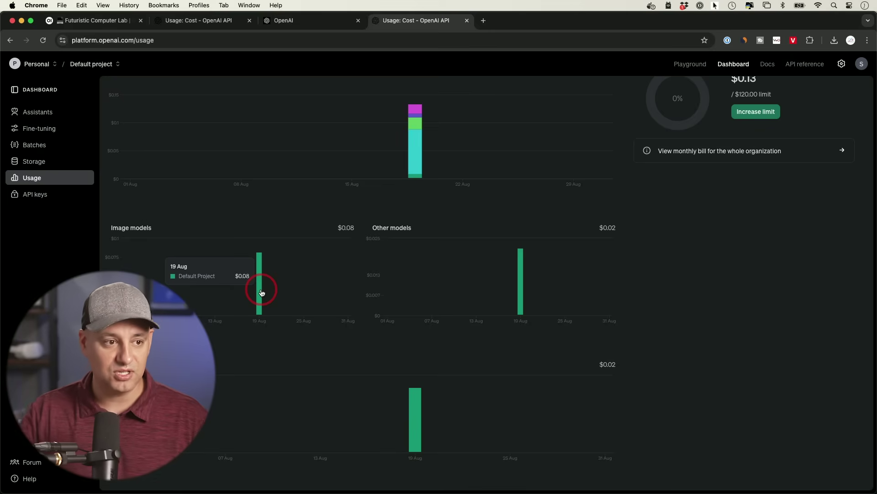
pyautogui.scroll(3, 262, 293)
pyautogui.moveTo(415, 252)
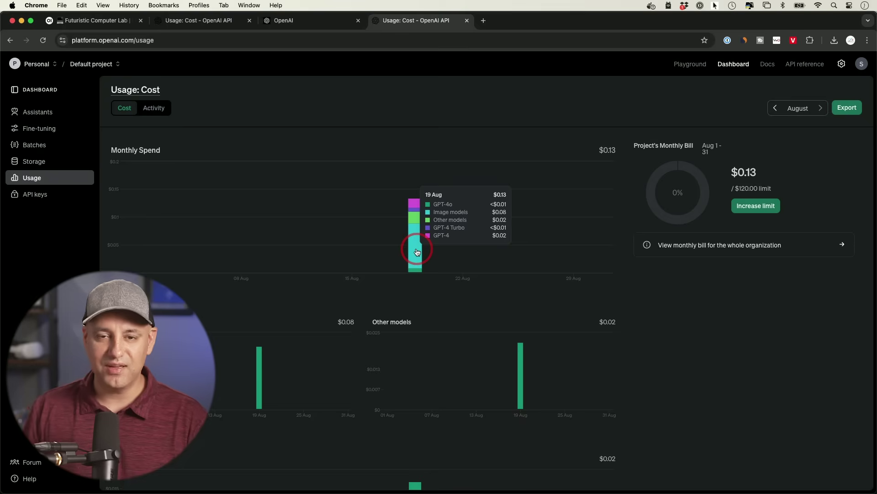